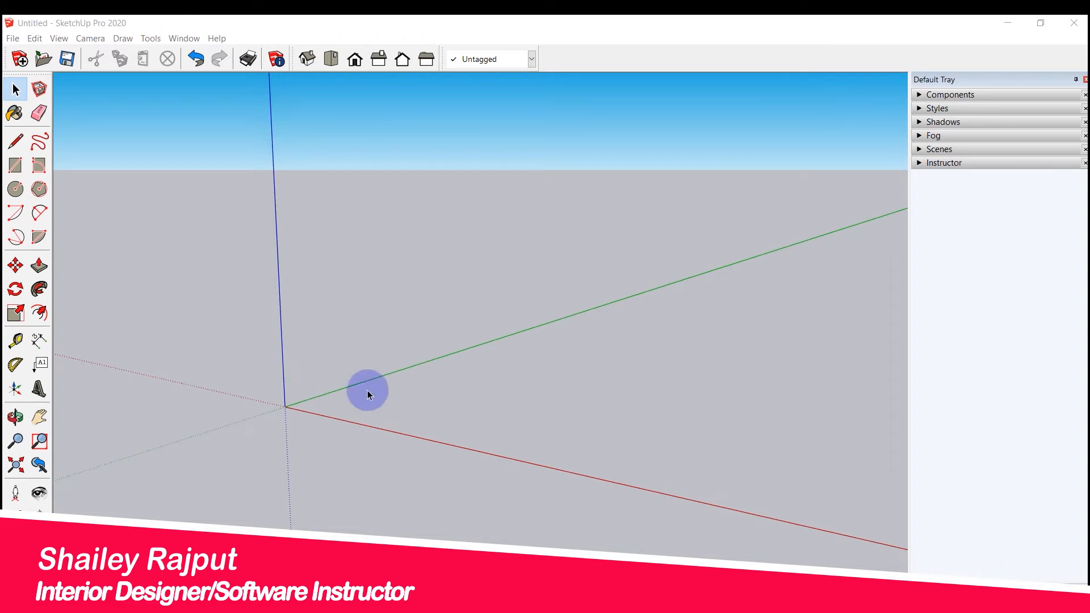
pyautogui.moveTo(457, 411); pyautogui.dragTo(431, 433, button='middle')
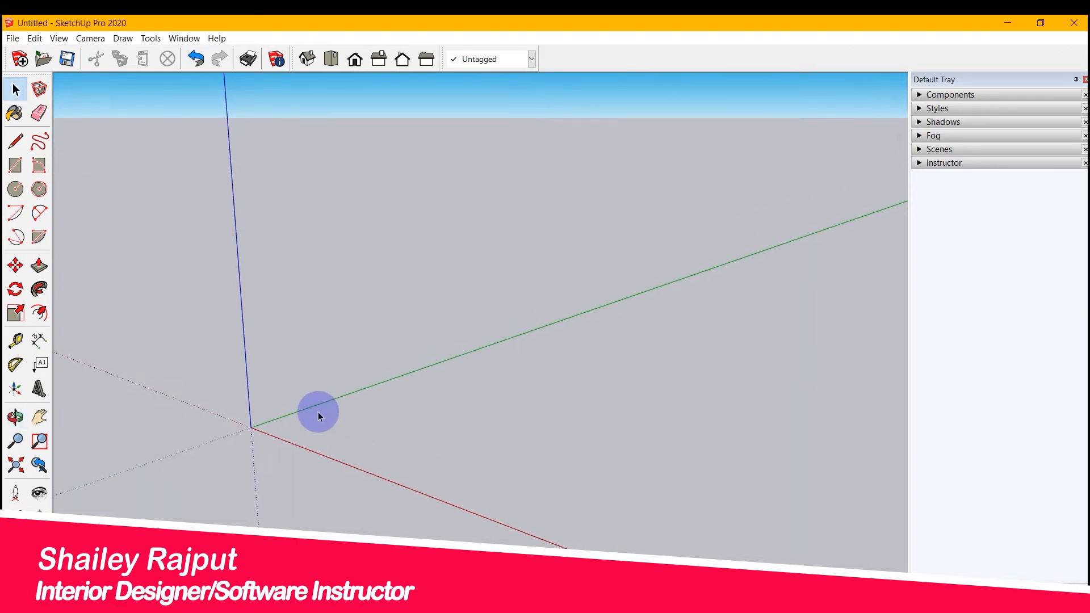
pyautogui.scroll(-1, 318, 411)
pyautogui.moveTo(482, 297); pyautogui.dragTo(504, 544, button='middle')
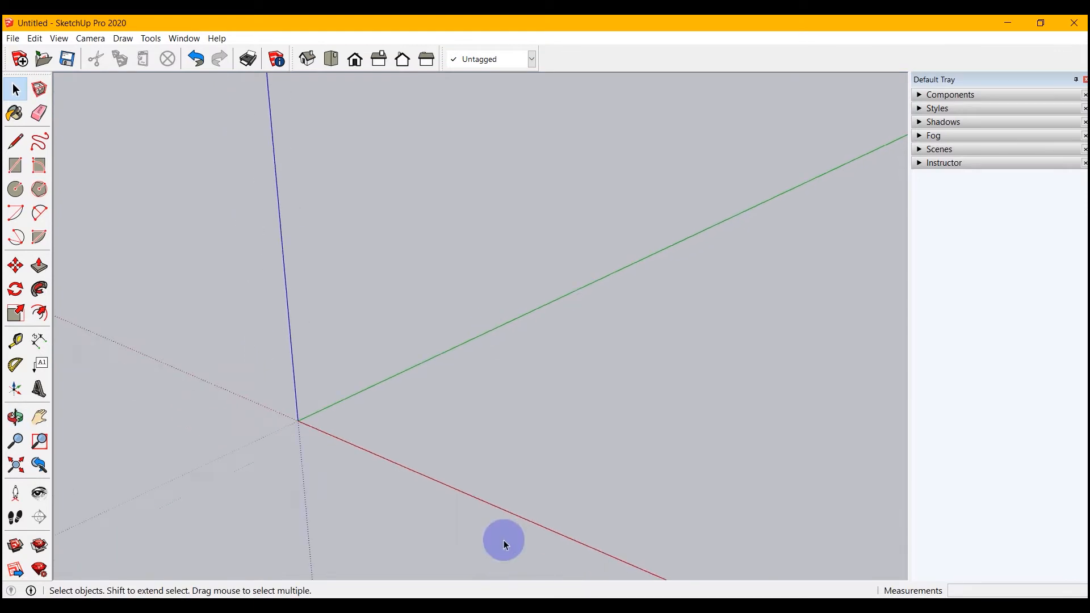
pyautogui.scroll(1, 504, 543)
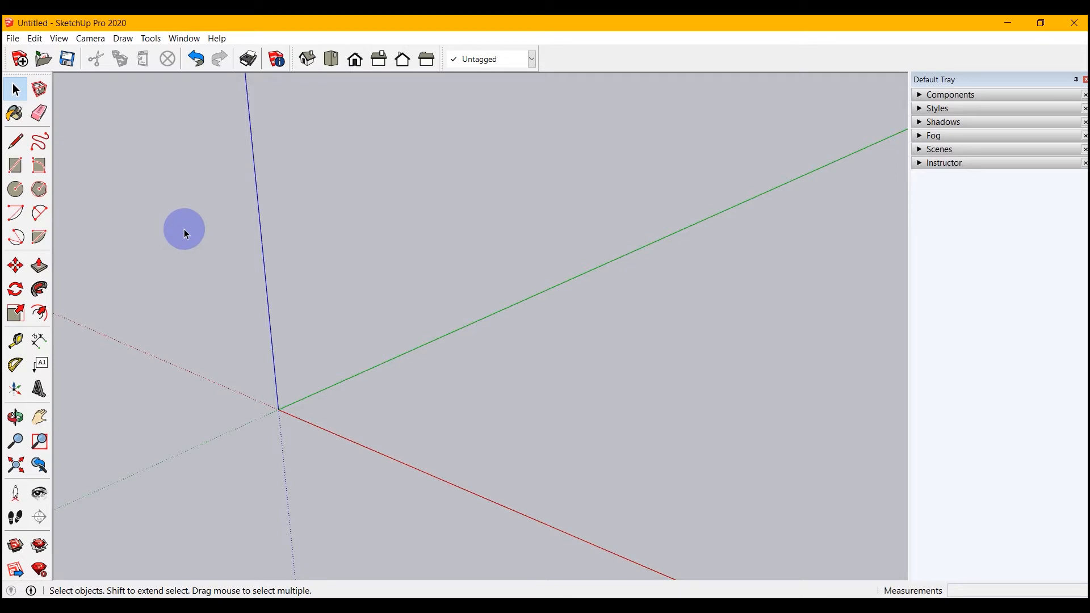
# Draw a straight line on the ground parallel to the red axis, starting near the origin, with its direction locked.
pyautogui.click(123, 39)
pyautogui.moveTo(165, 55)
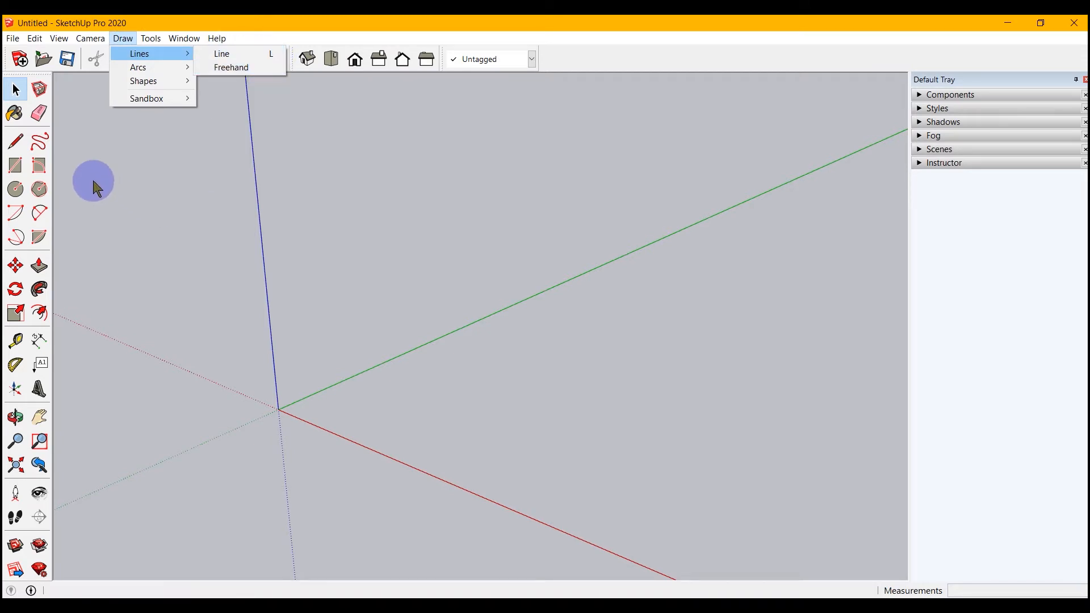
pyautogui.click(14, 143)
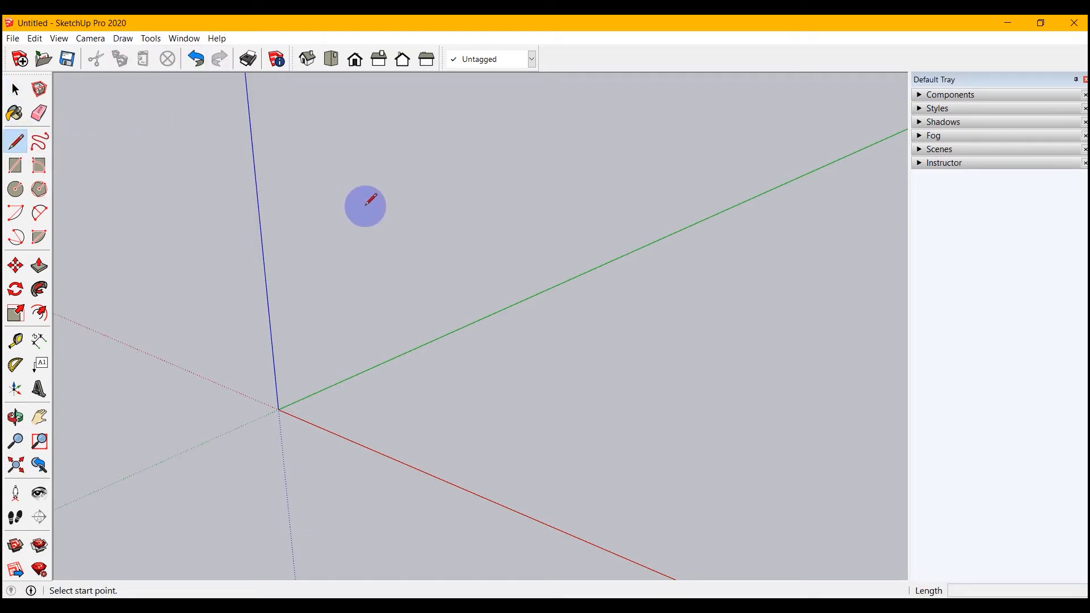
pyautogui.scroll(2, 418, 329)
pyautogui.scroll(-2, 417, 328)
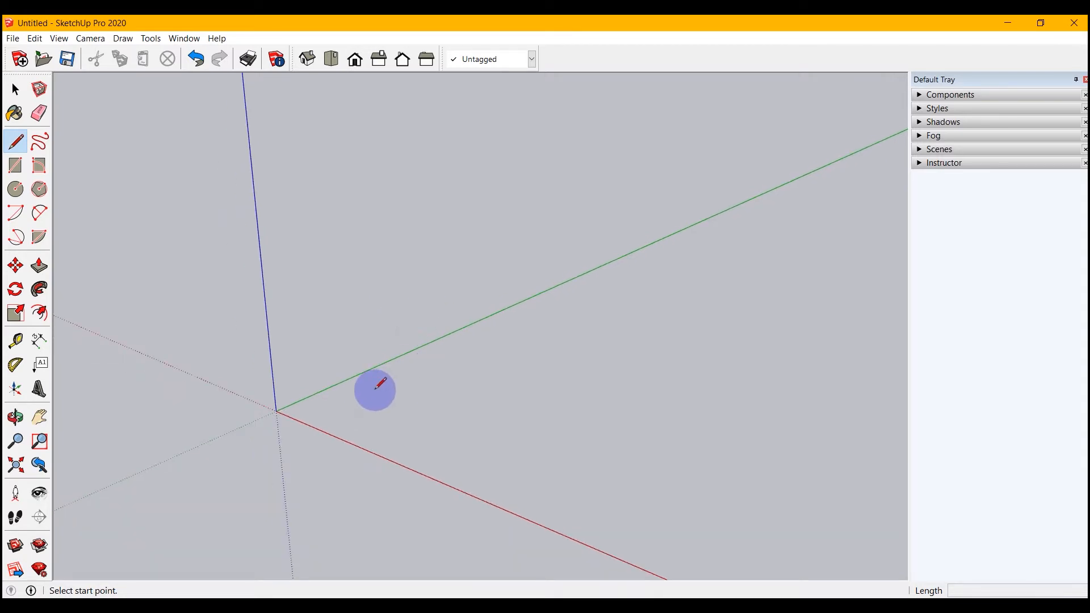
pyautogui.moveTo(375, 389); pyautogui.dragTo(398, 372, button='middle')
pyautogui.scroll(1, 402, 368)
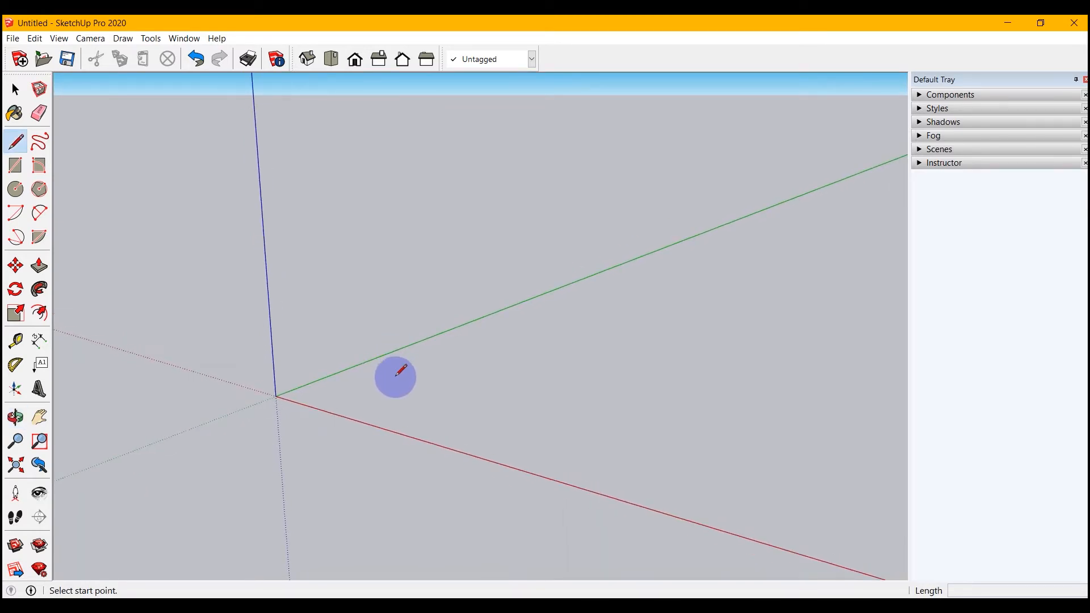
pyautogui.moveTo(397, 372); pyautogui.dragTo(409, 396, button='middle')
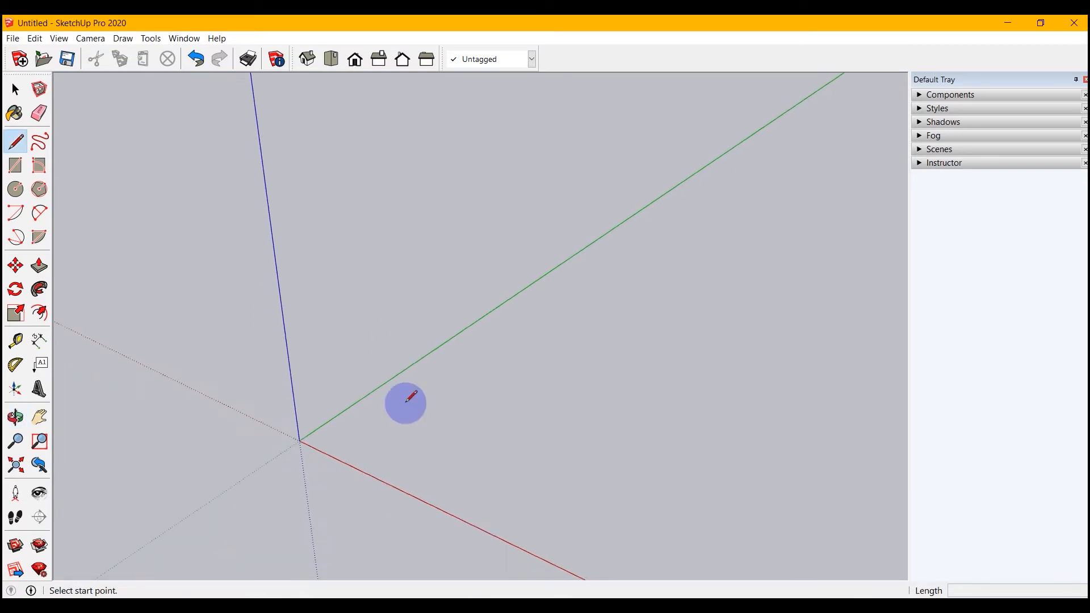
pyautogui.click(370, 426)
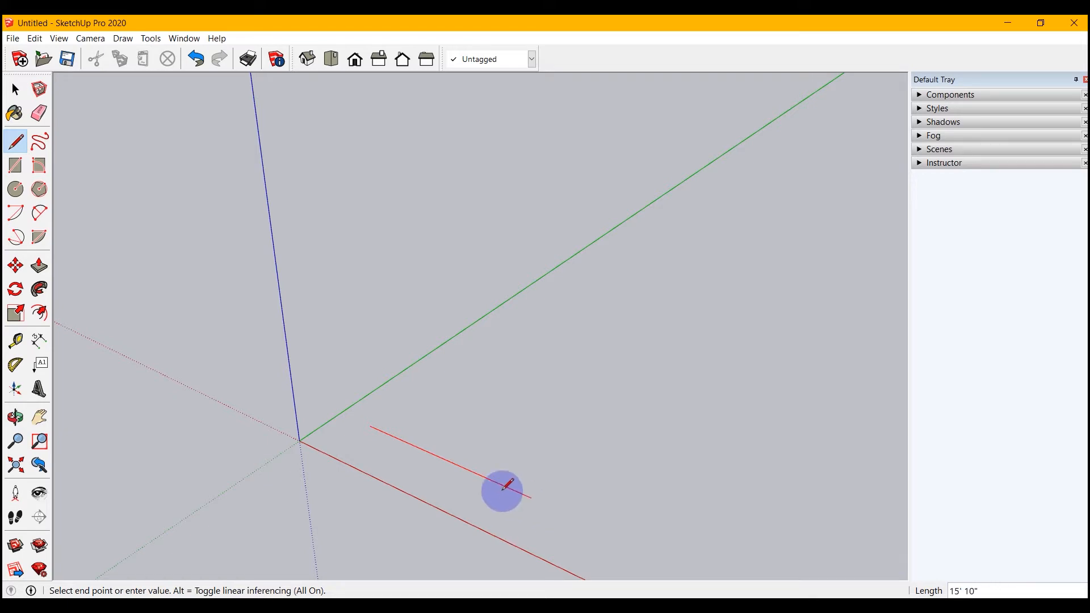
pyautogui.press('shift')
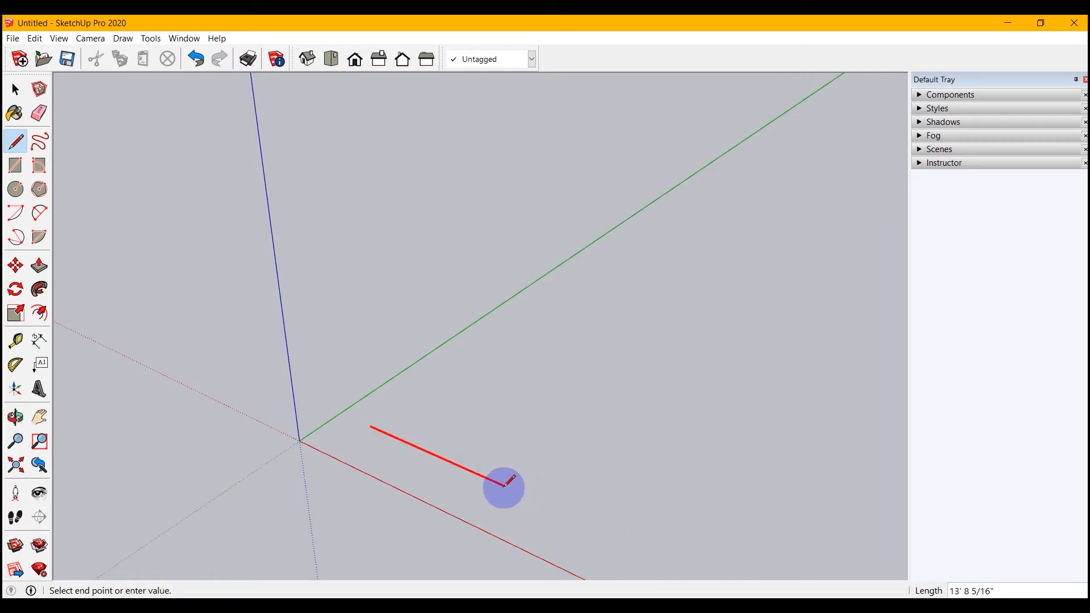
pyautogui.click(598, 527)
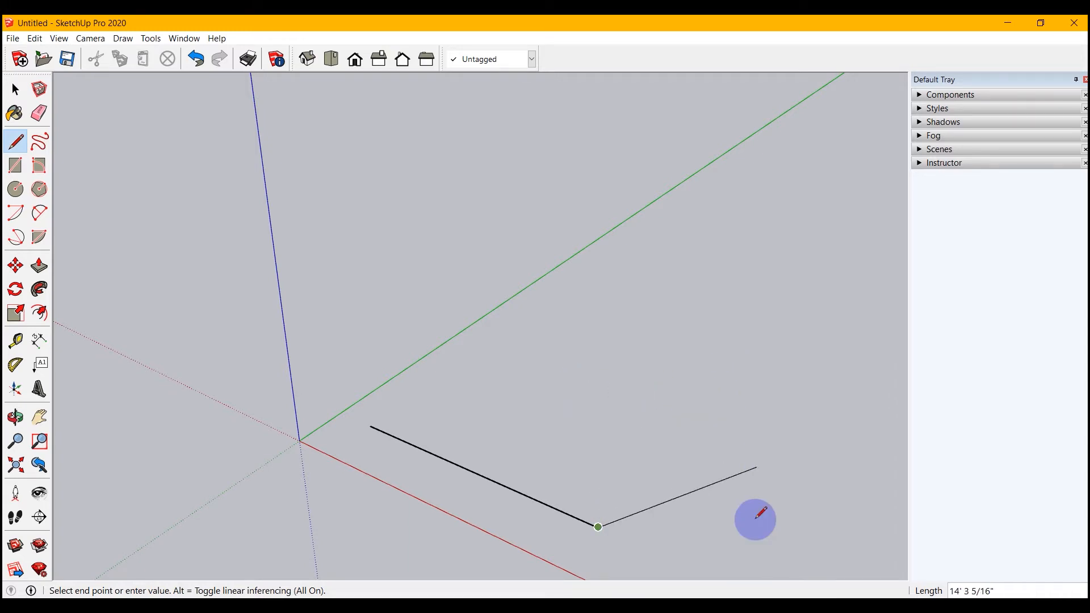
# Extend the outline with an edge about 22' 4" long along the green axis and a short edge back along the red axis.
pyautogui.click(709, 387)
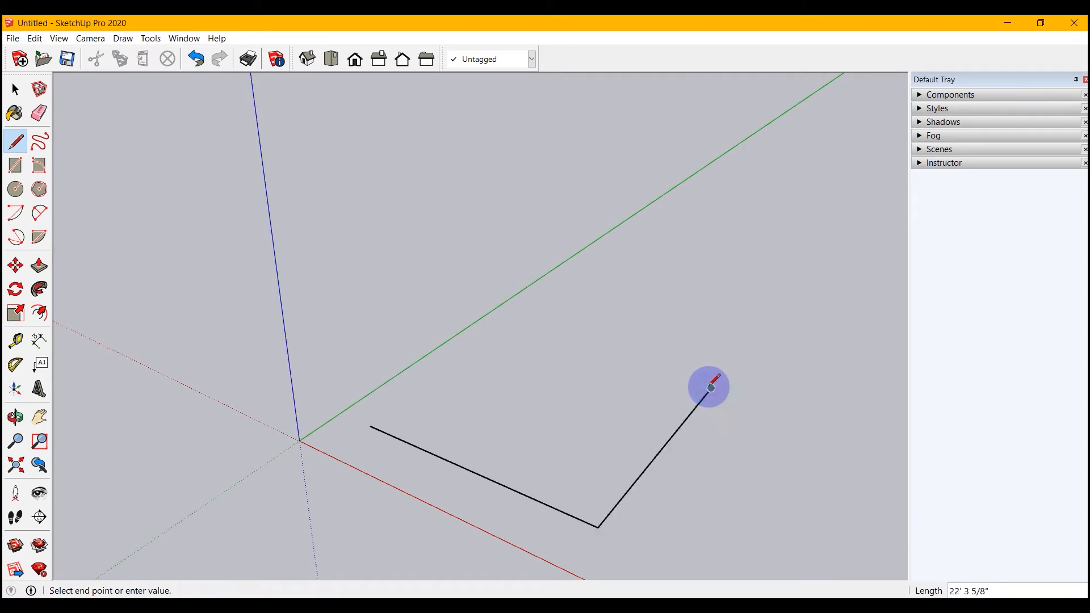
pyautogui.moveTo(706, 386); pyautogui.dragTo(658, 409, button='middle')
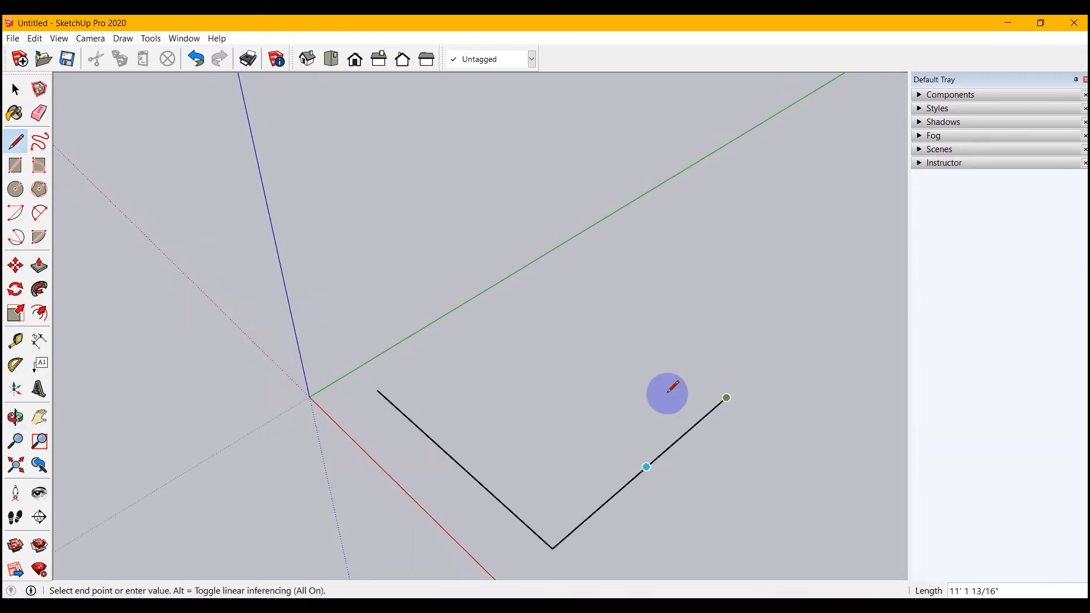
pyautogui.click(682, 369)
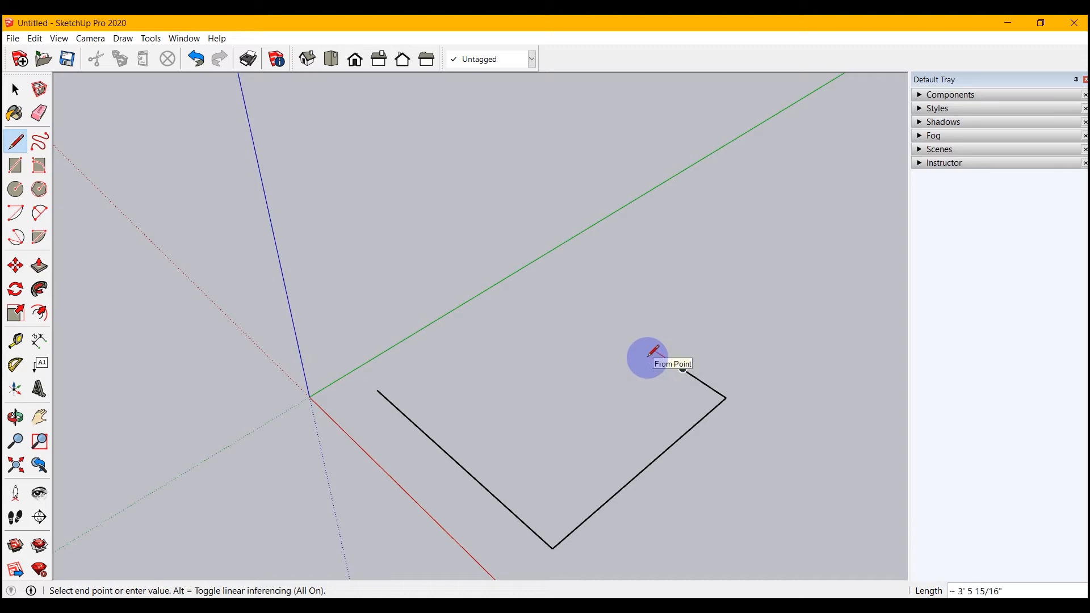
pyautogui.press('space')
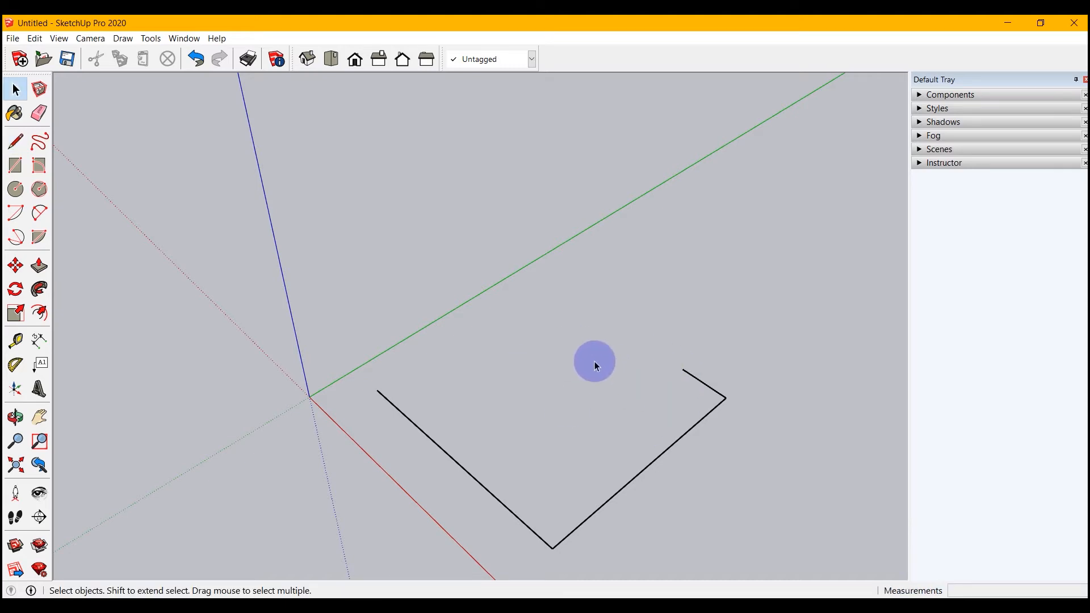
# Continue from the open end of the short edge with a slanted inward edge and an edge about 5' 1" long perpendicular to it.
pyautogui.click(16, 141)
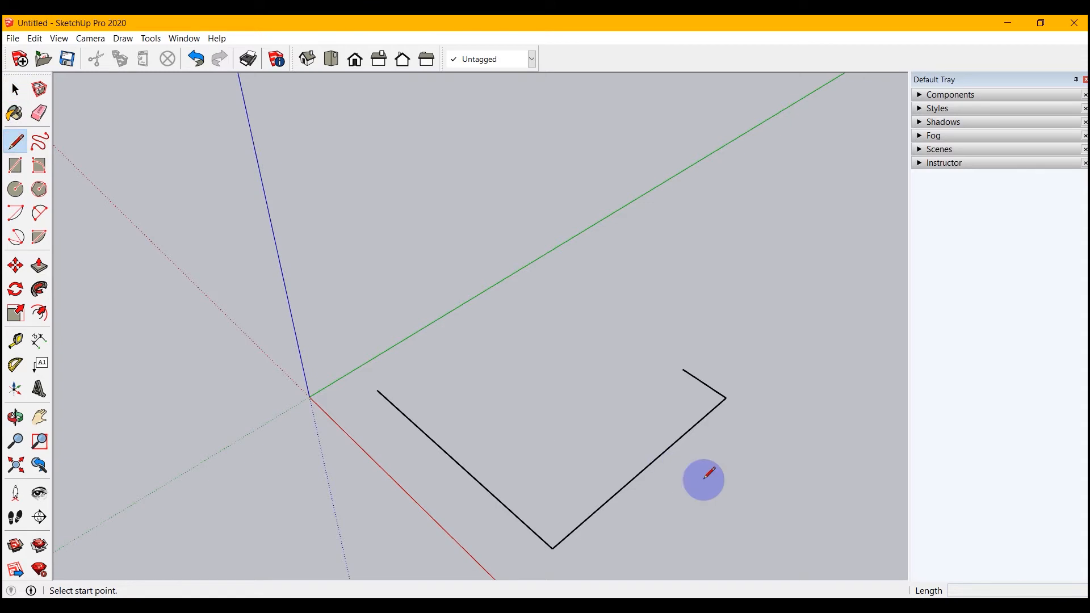
pyautogui.click(683, 368)
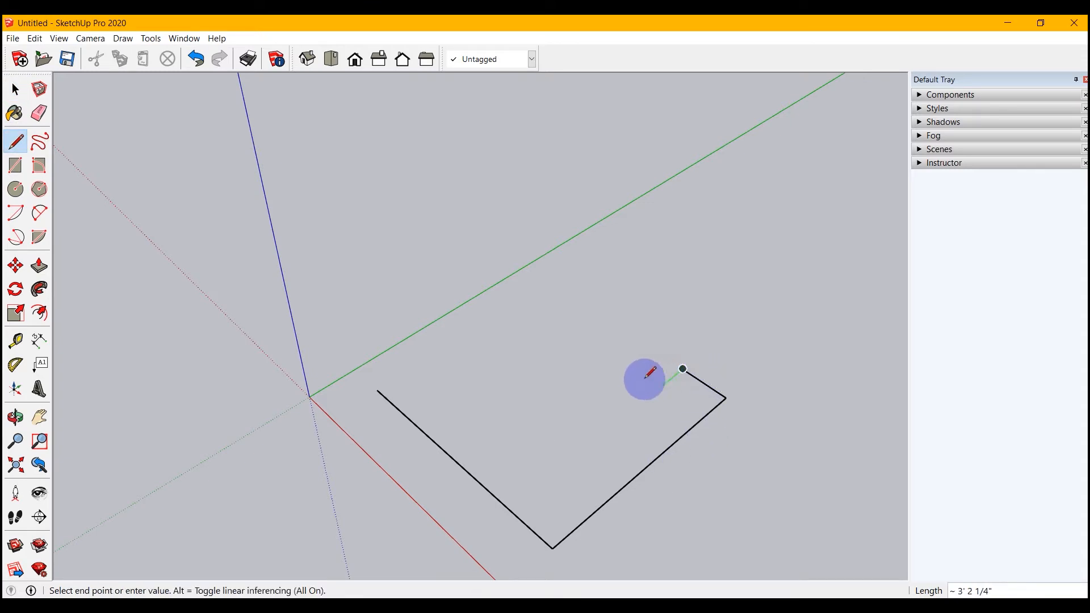
pyautogui.click(605, 383)
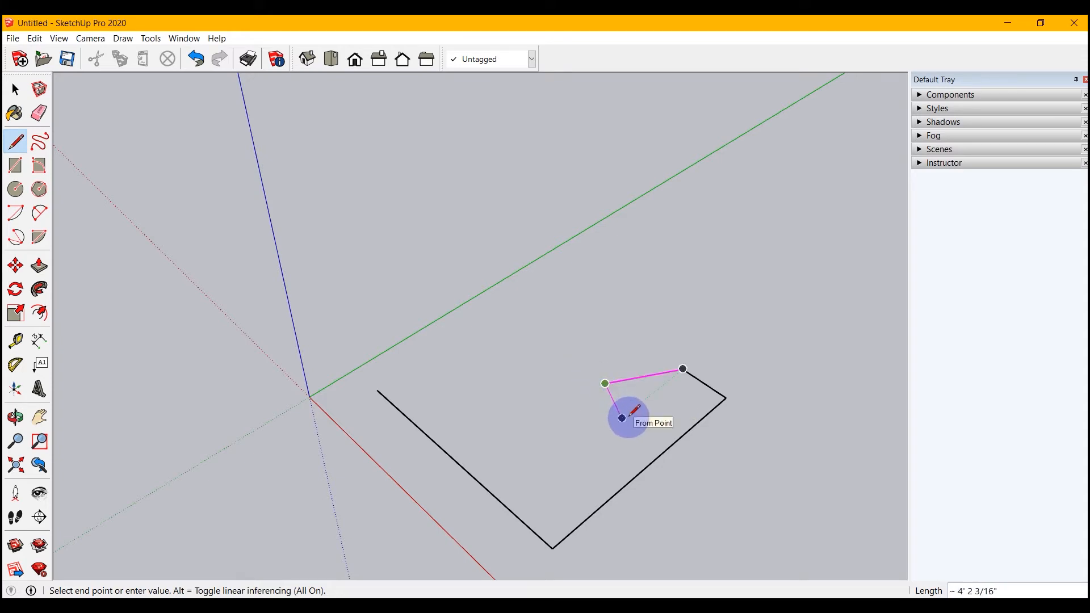
pyautogui.click(605, 384)
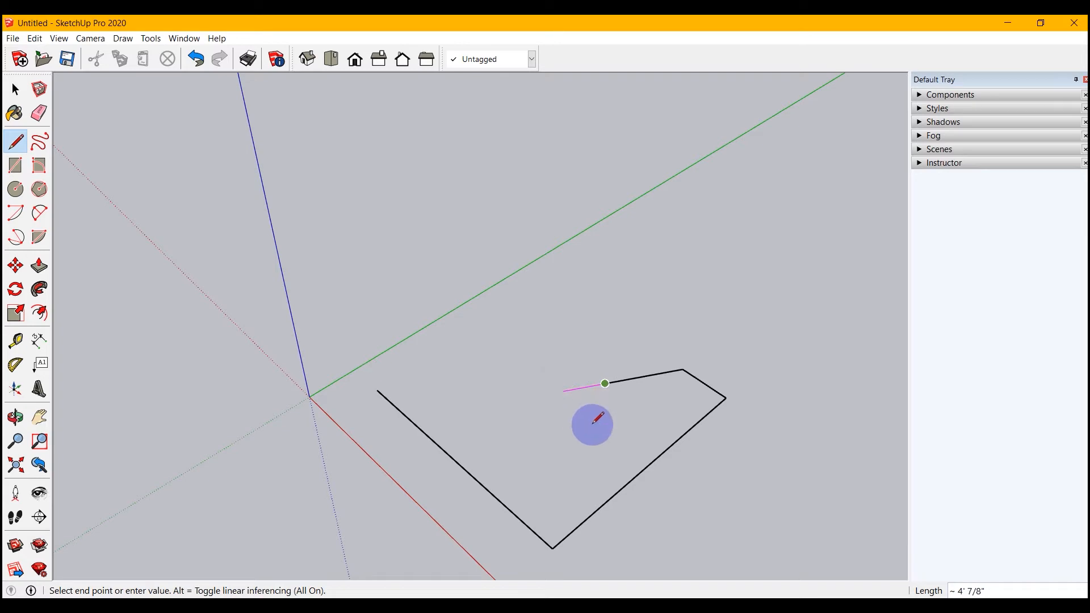
pyautogui.click(586, 344)
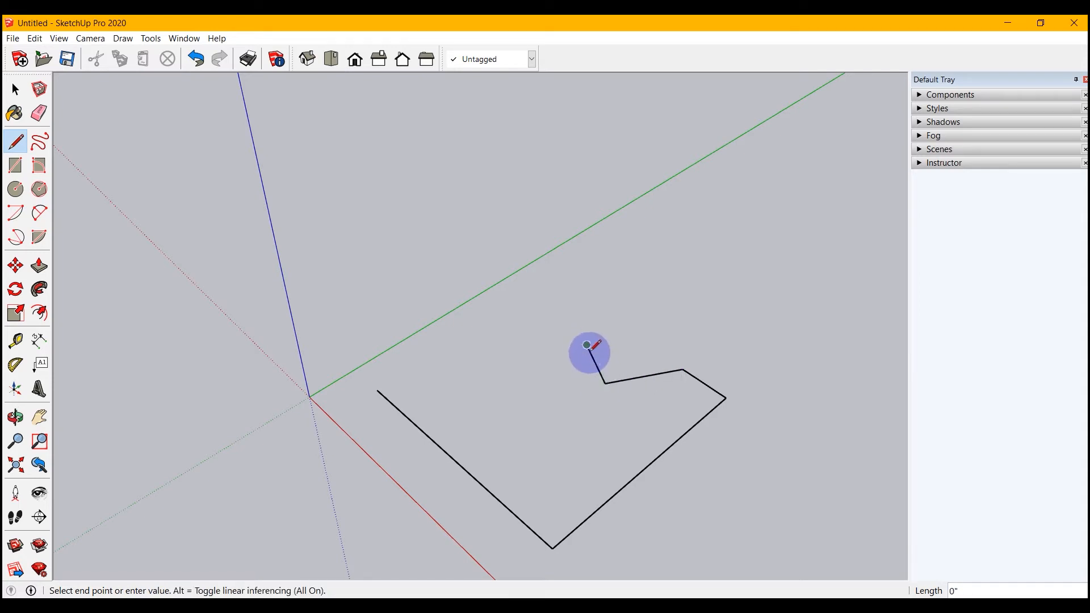
pyautogui.press('space')
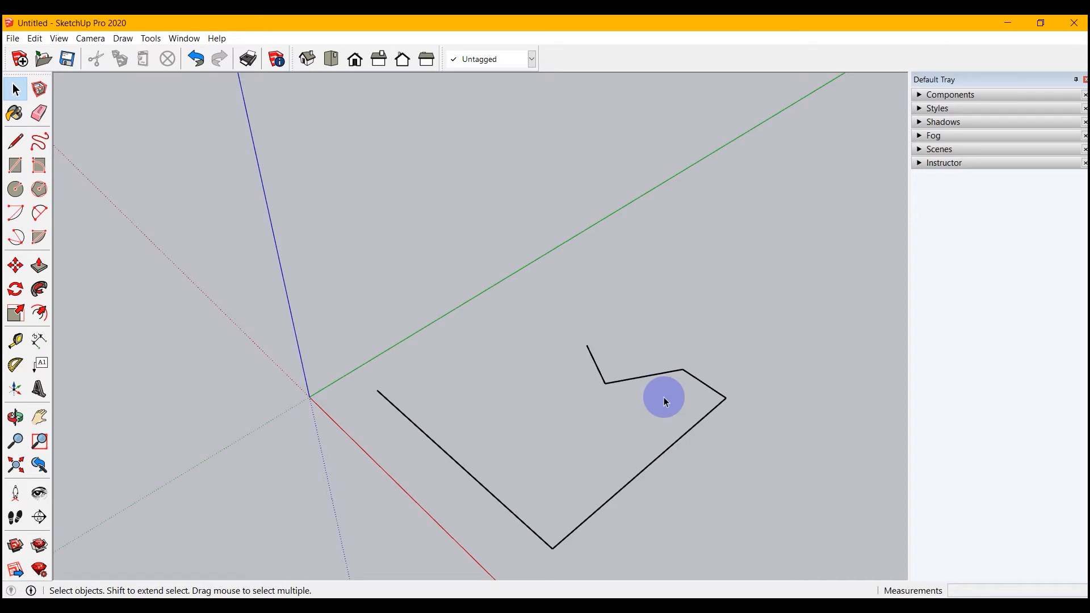
# Close the outline into a face from the notch, with a corner aligned to the starting point and a final edge about 22' 4" long.
pyautogui.click(16, 141)
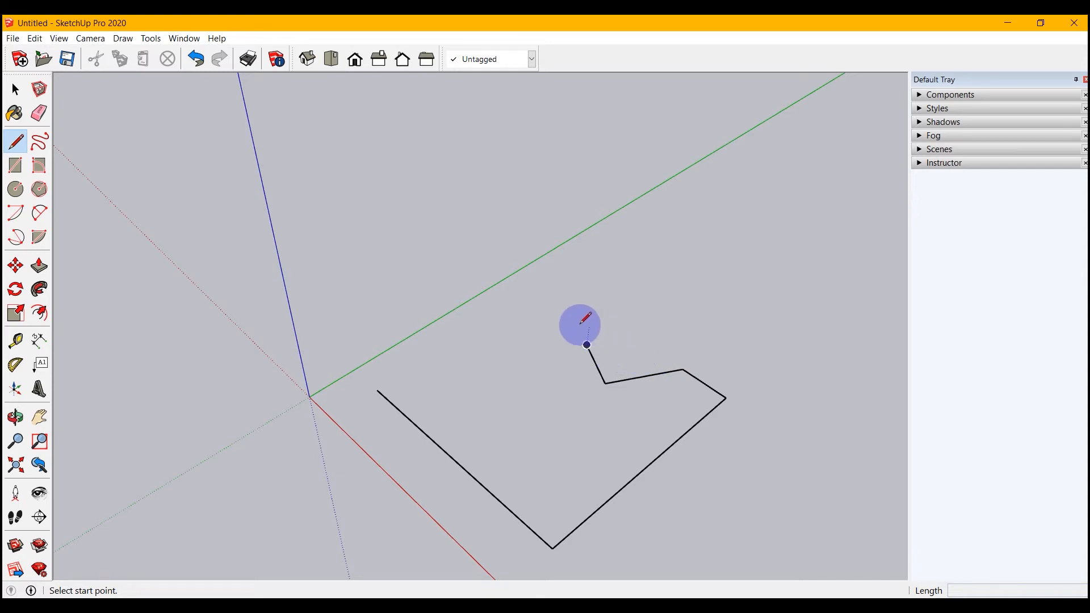
pyautogui.click(587, 344)
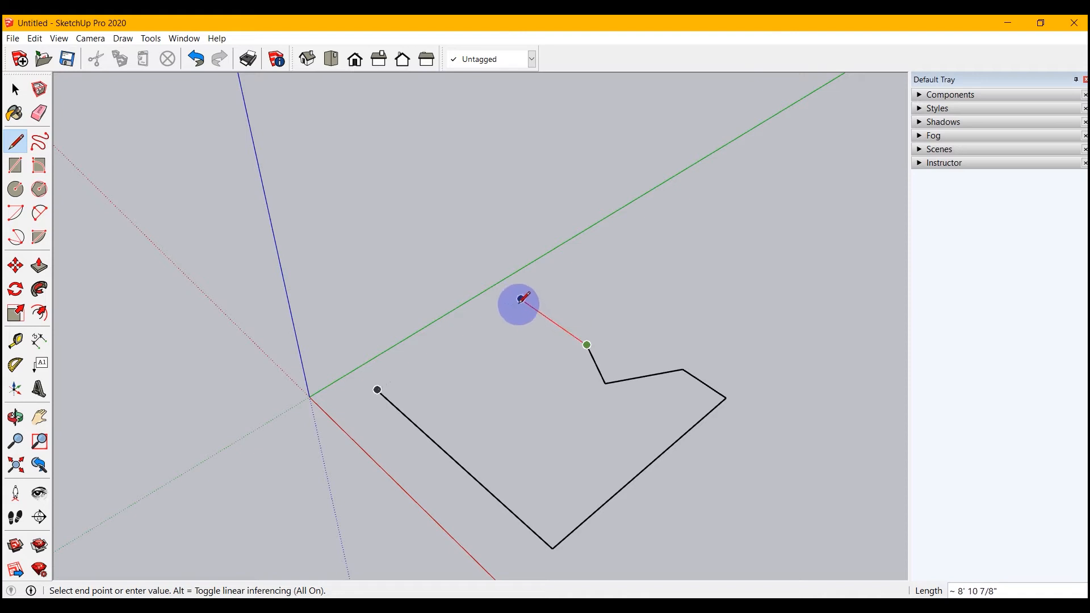
pyautogui.moveTo(521, 299); pyautogui.dragTo(457, 288, button='middle')
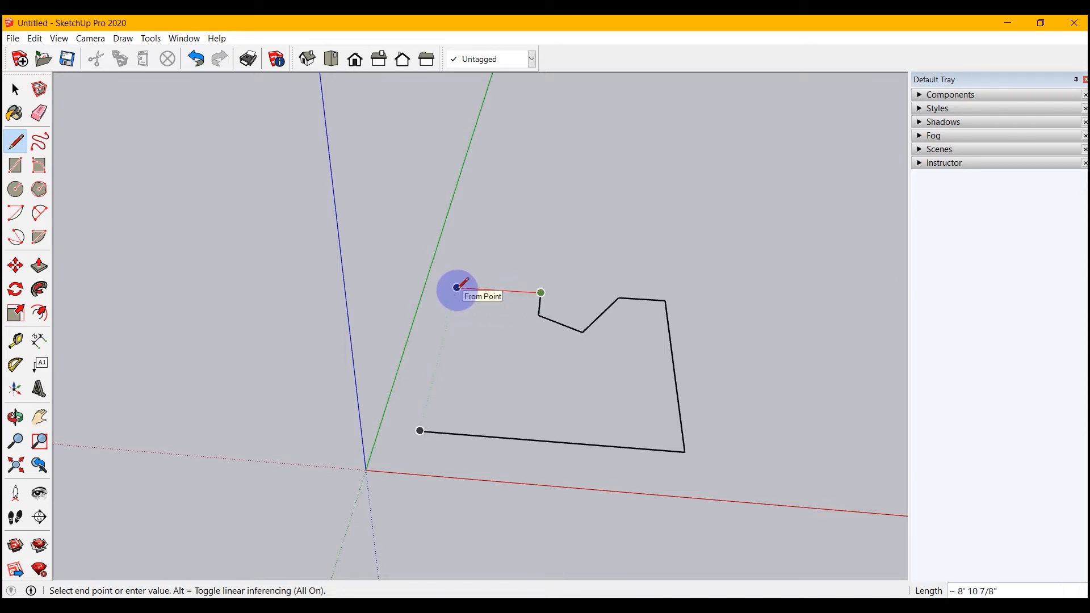
pyautogui.click(457, 287)
pyautogui.click(419, 431)
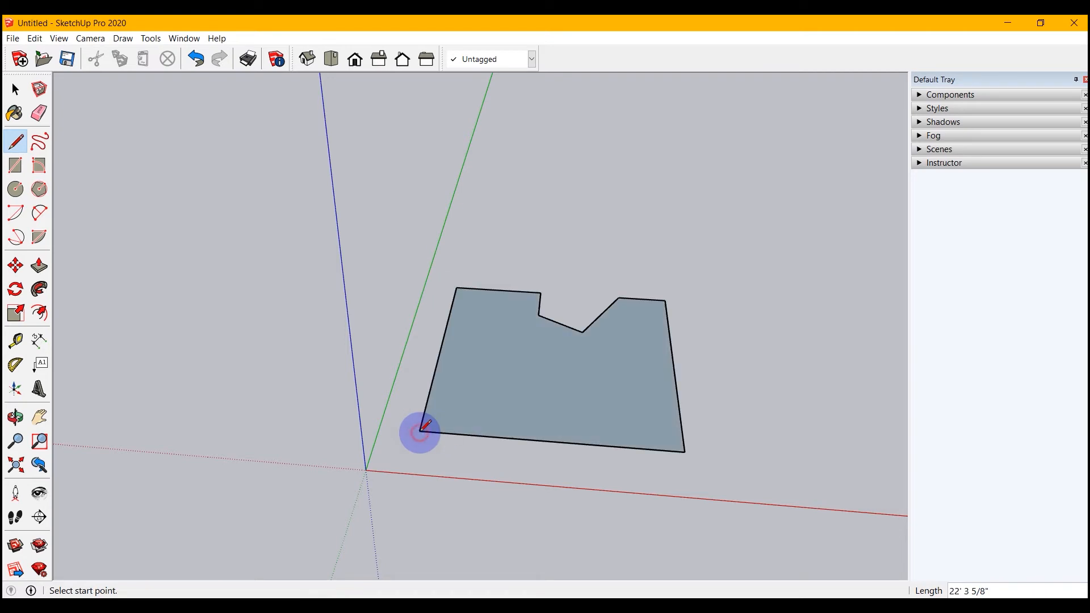
# Switch the camera to the standard top view with parallel projection.
pyautogui.moveTo(566, 398)
pyautogui.mouseDown(button='middle')
pyautogui.moveTo(531, 457)
pyautogui.moveTo(350, 457)
pyautogui.mouseUp(button='middle')
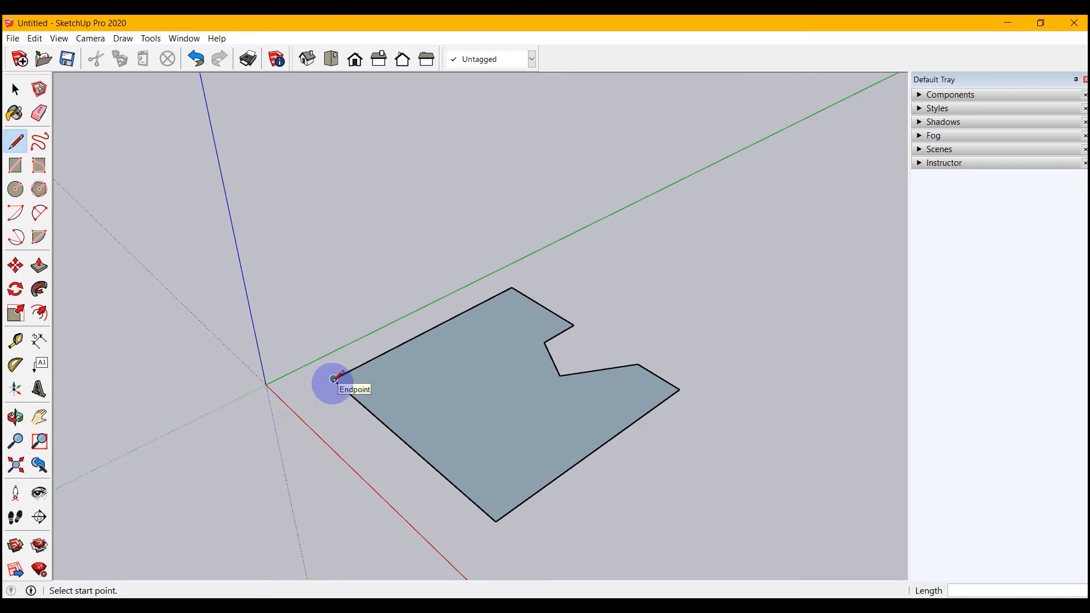
pyautogui.scroll(-2, 287, 414)
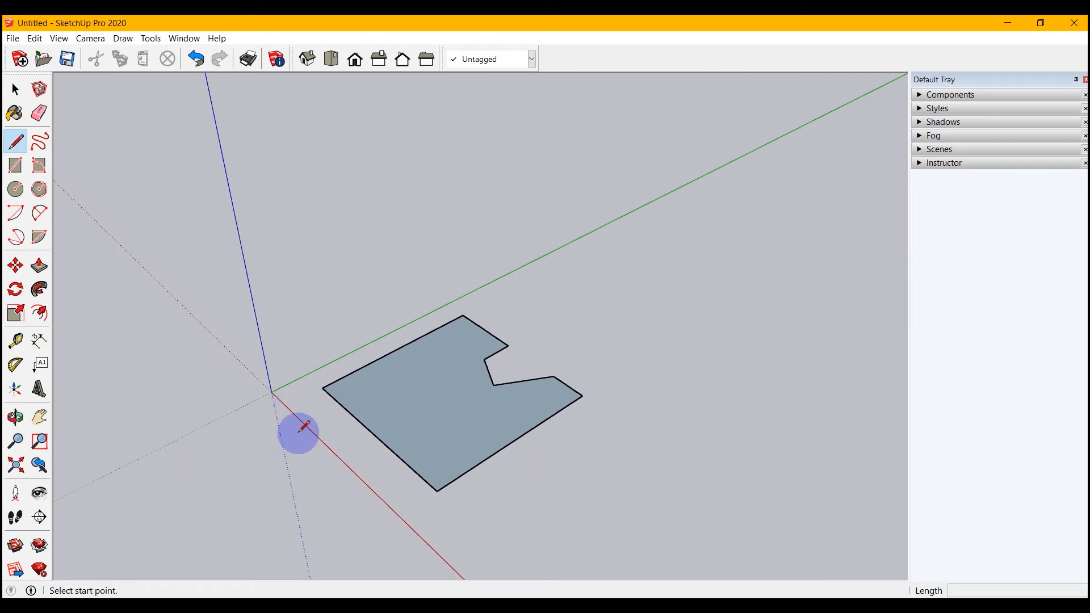
pyautogui.click(15, 89)
pyautogui.moveTo(362, 474); pyautogui.dragTo(528, 375, button='middle')
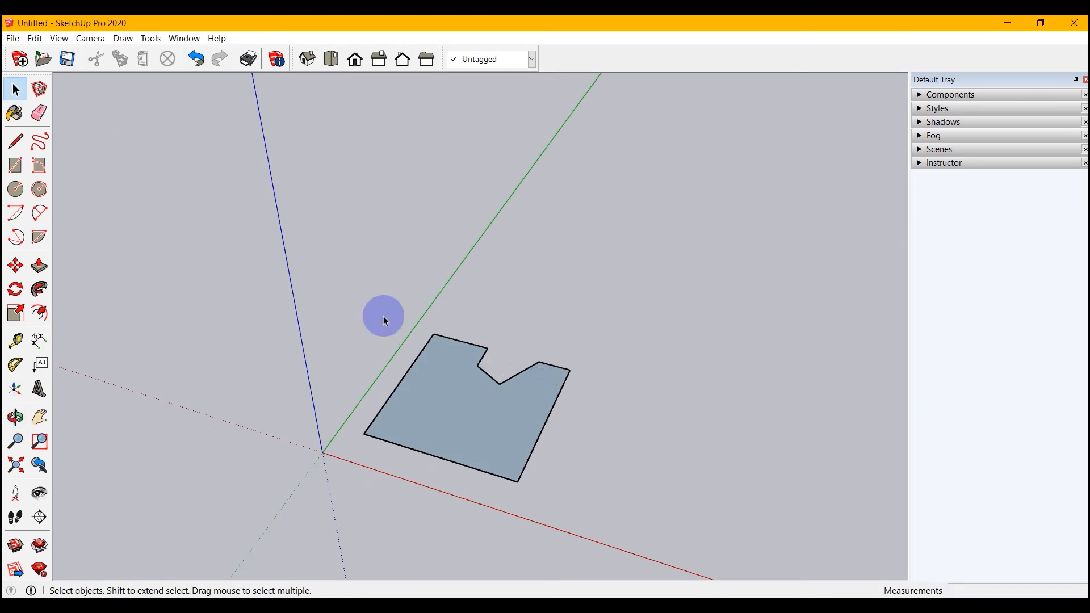
pyautogui.scroll(-2, 383, 320)
pyautogui.click(90, 38)
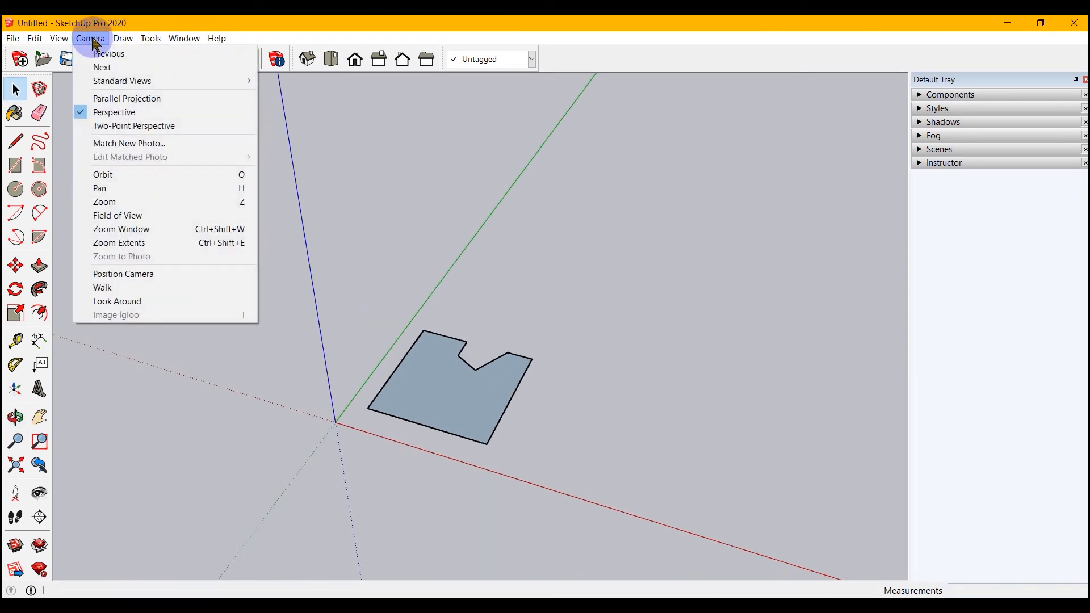
pyautogui.moveTo(112, 81)
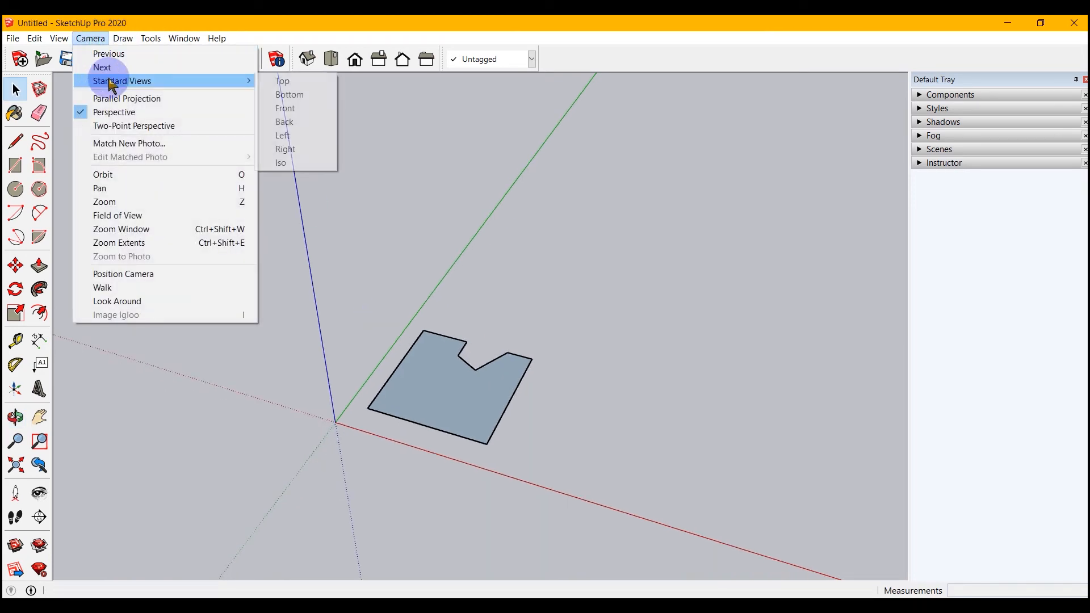
pyautogui.click(284, 81)
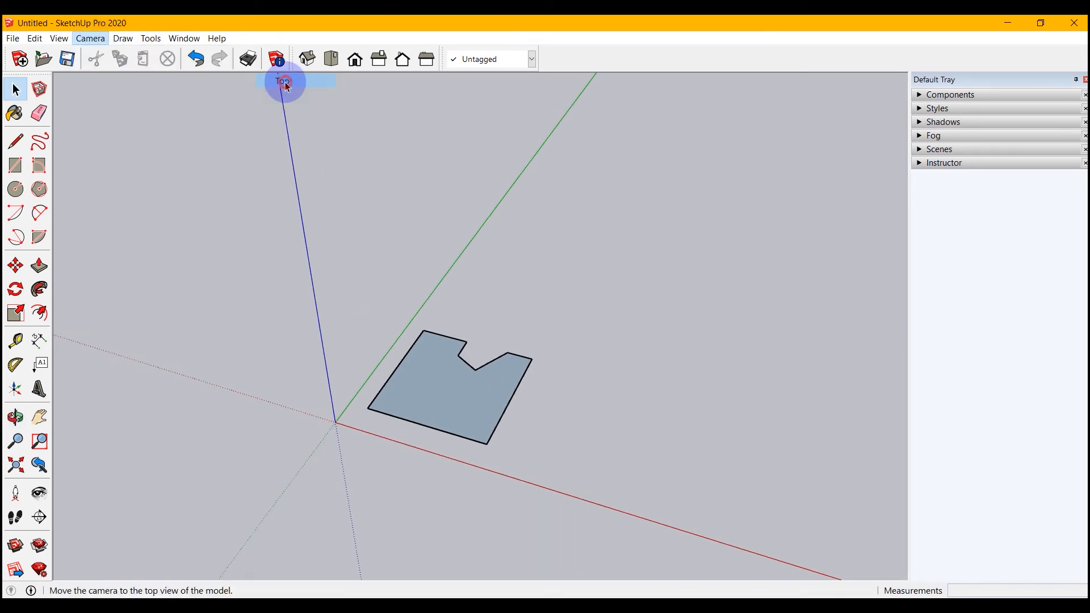
pyautogui.click(86, 41)
pyautogui.click(91, 95)
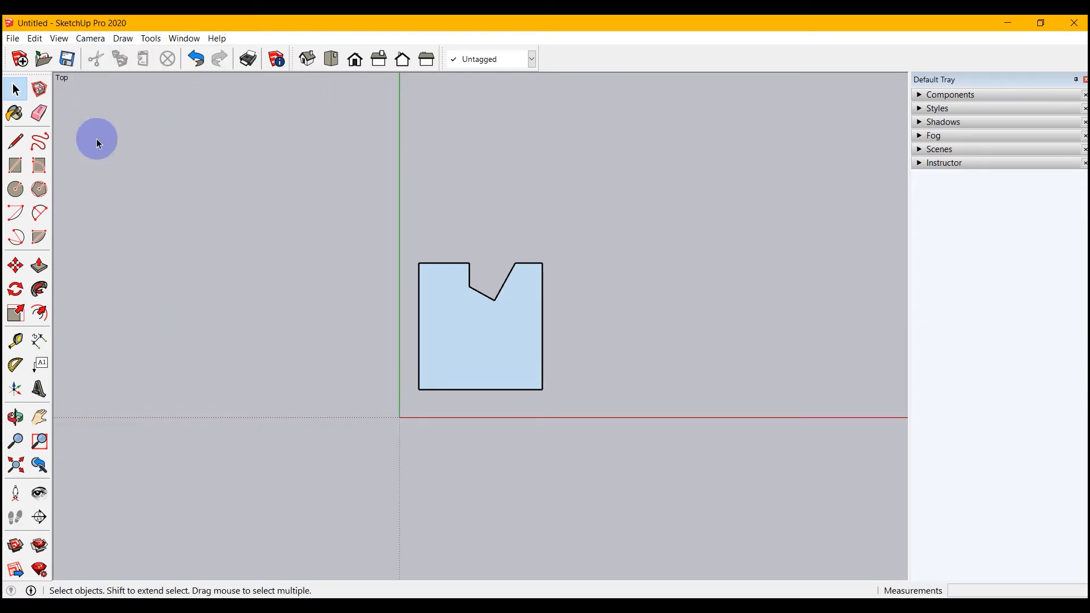
# Draw a closed irregular five-sided face on the ground beside the notched shape, on its side away from the green axis.
pyautogui.click(16, 141)
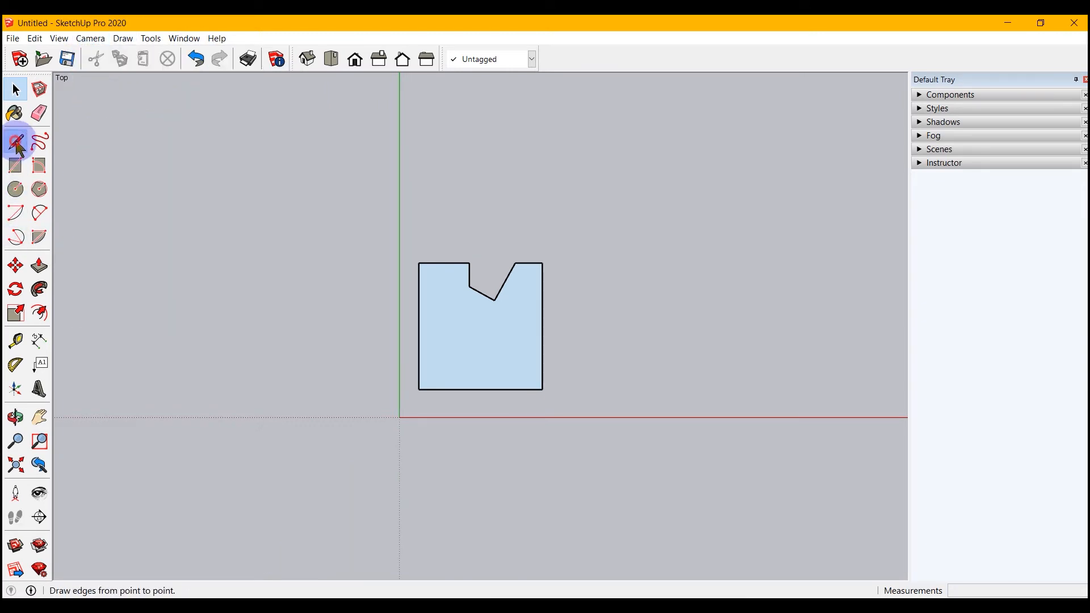
pyautogui.click(655, 260)
pyautogui.click(791, 287)
pyautogui.click(736, 361)
pyautogui.click(614, 405)
pyautogui.click(614, 317)
pyautogui.click(656, 260)
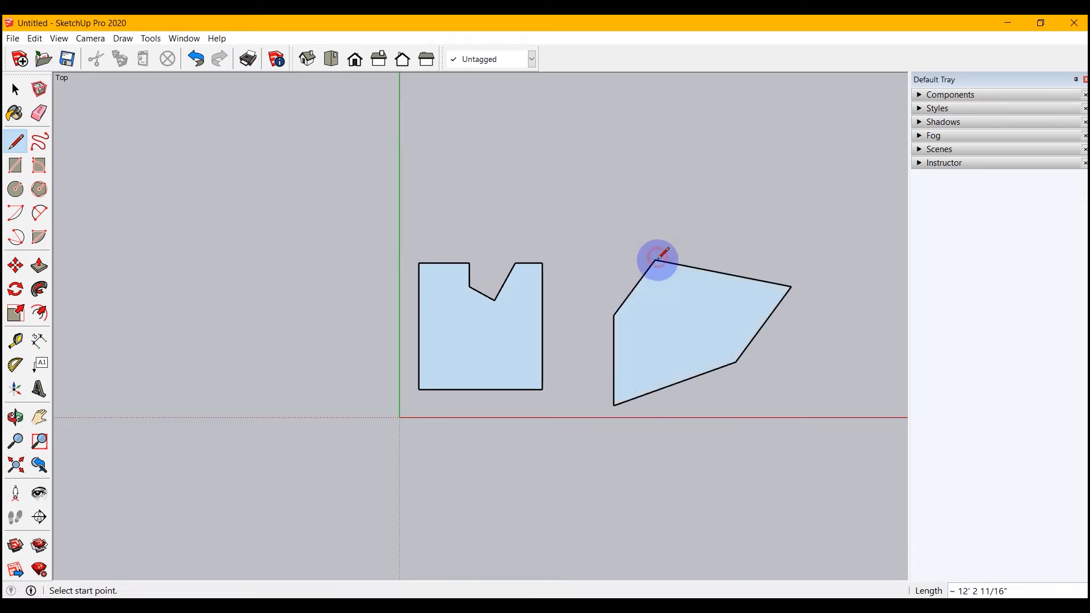
pyautogui.press('o')
pyautogui.moveTo(710, 457); pyautogui.dragTo(454, 120)
pyautogui.press('l')
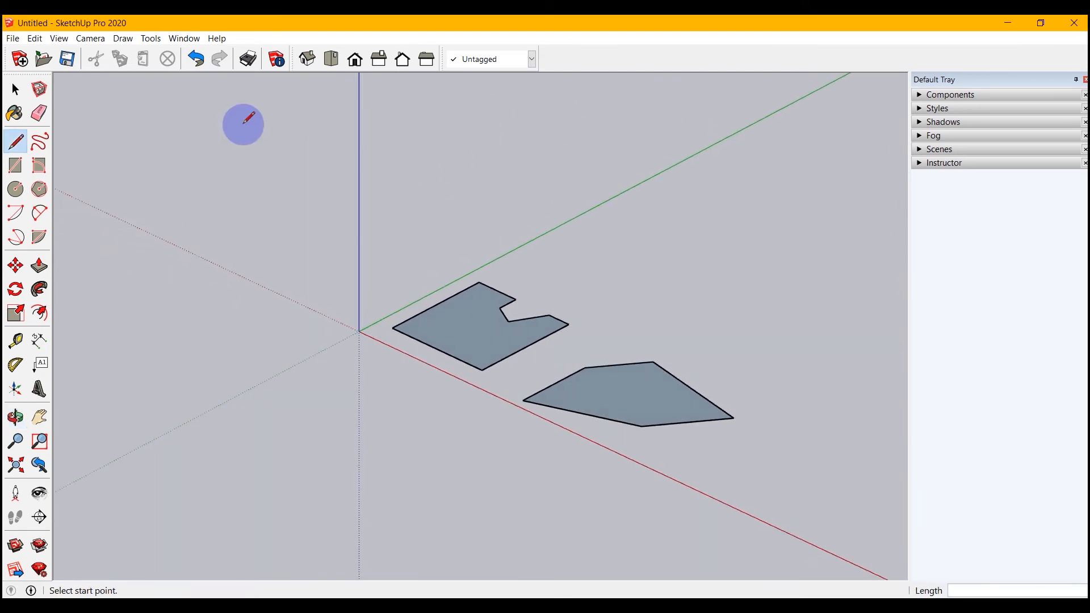
# Switch the camera from parallel projection to the Perspective view mode.
pyautogui.click(89, 39)
pyautogui.click(108, 109)
pyautogui.moveTo(333, 319); pyautogui.dragTo(342, 520, button='middle')
pyautogui.moveTo(549, 458); pyautogui.dragTo(414, 382, button='middle')
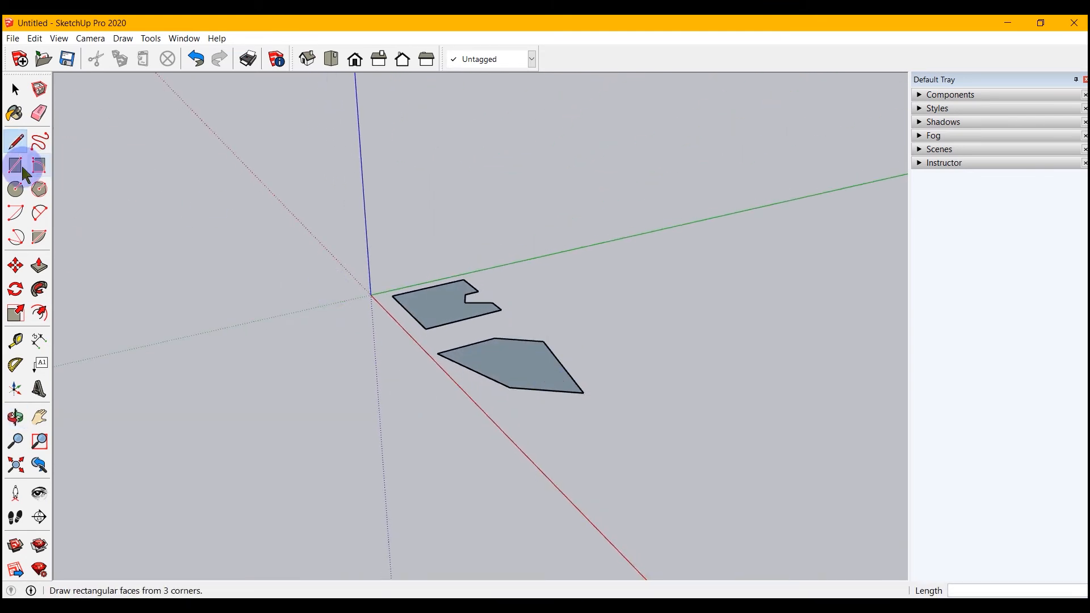
pyautogui.click(90, 38)
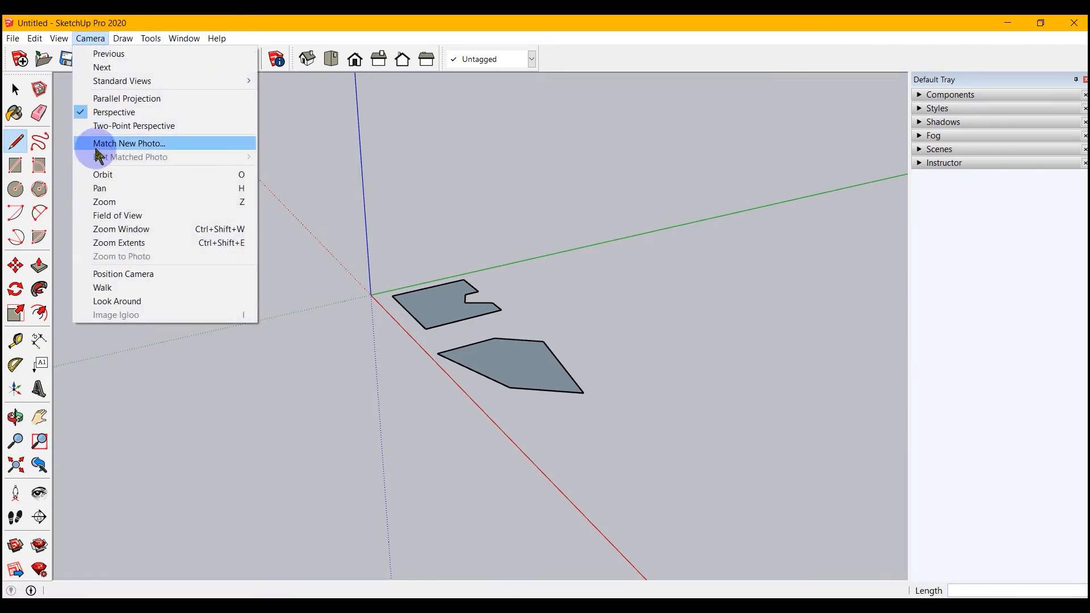
pyautogui.click(88, 39)
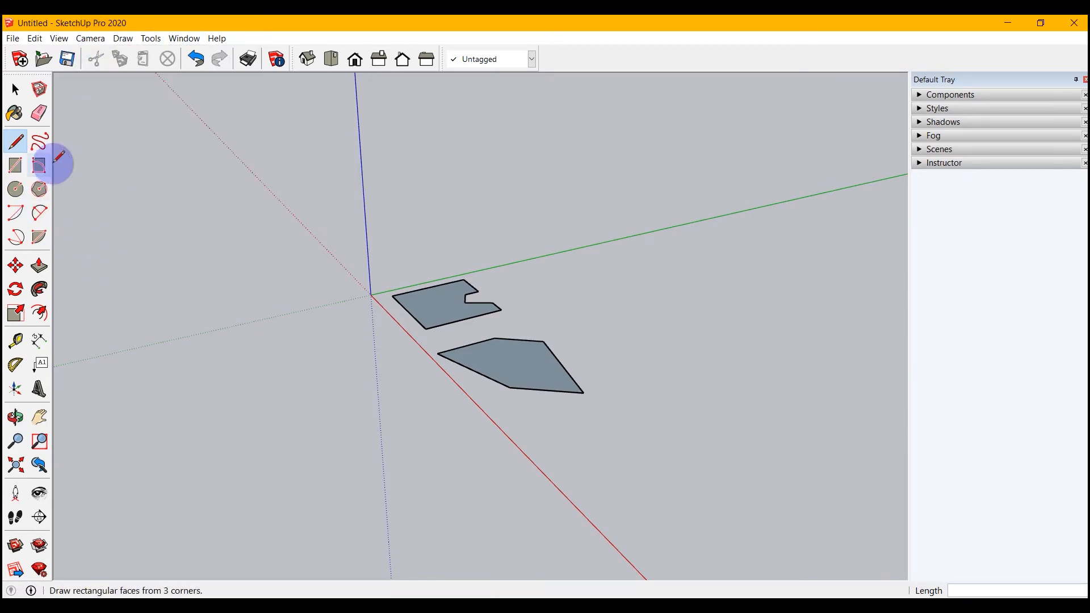
# Draw a closed loop of five large freehand edges around the two existing faces without aligning any edge to an axis.
pyautogui.scroll(-1, 333, 289)
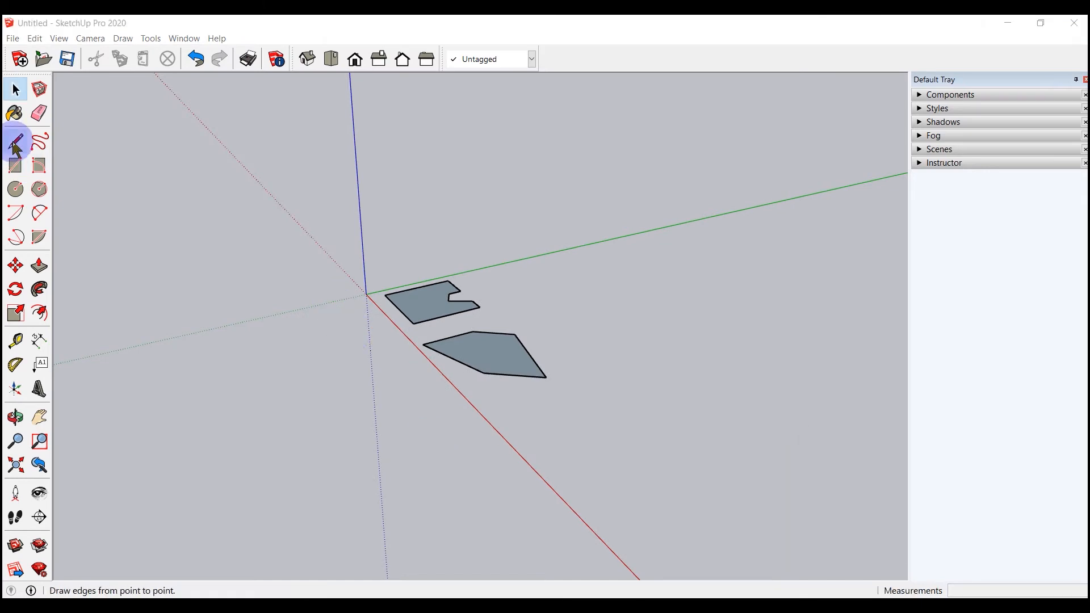
pyautogui.click(15, 142)
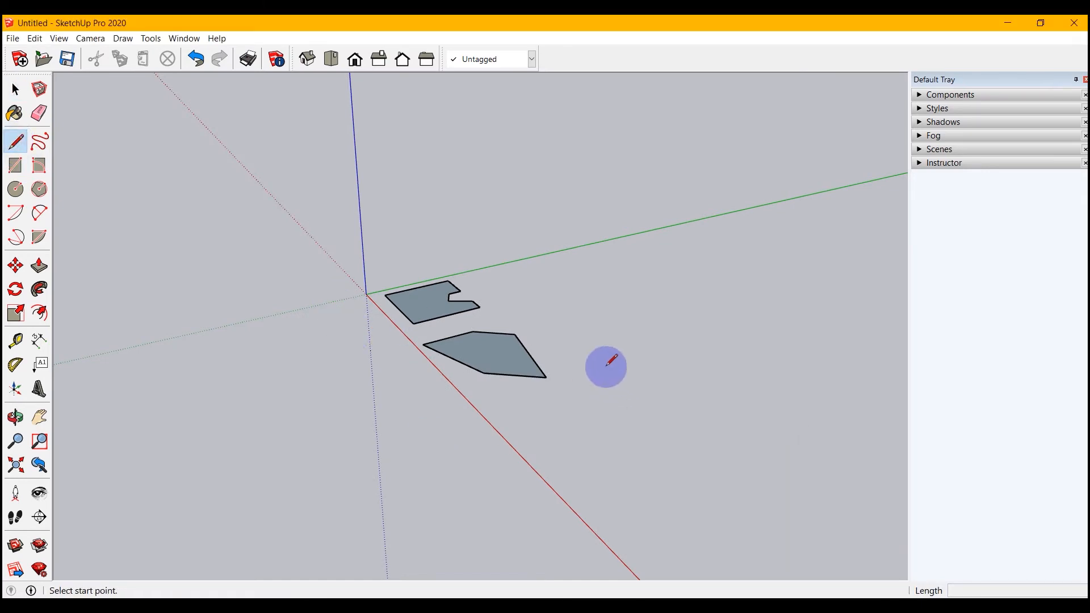
pyautogui.click(605, 366)
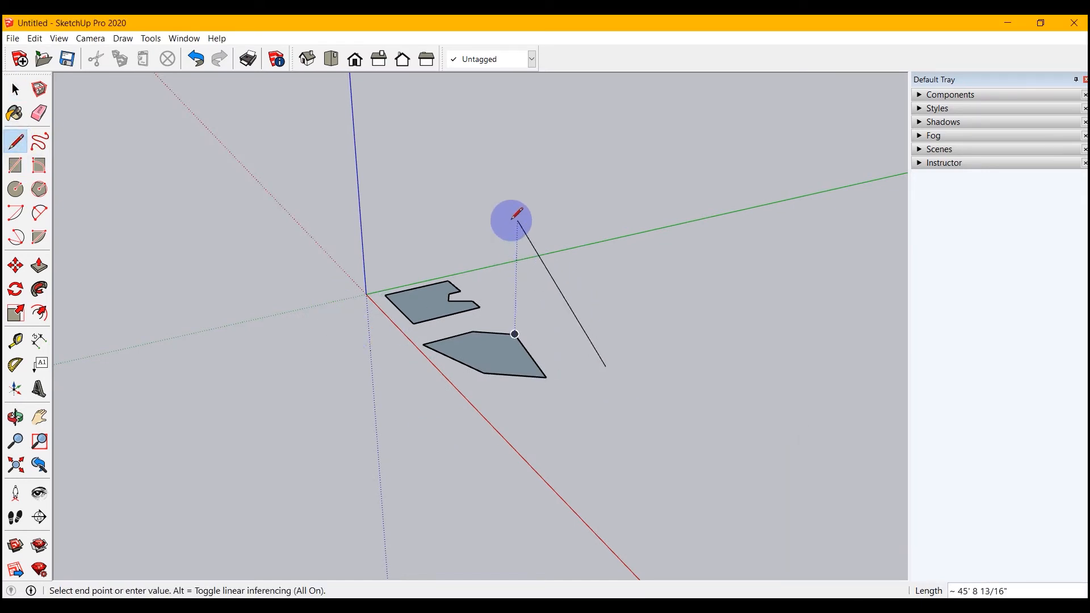
pyautogui.click(484, 229)
pyautogui.click(231, 304)
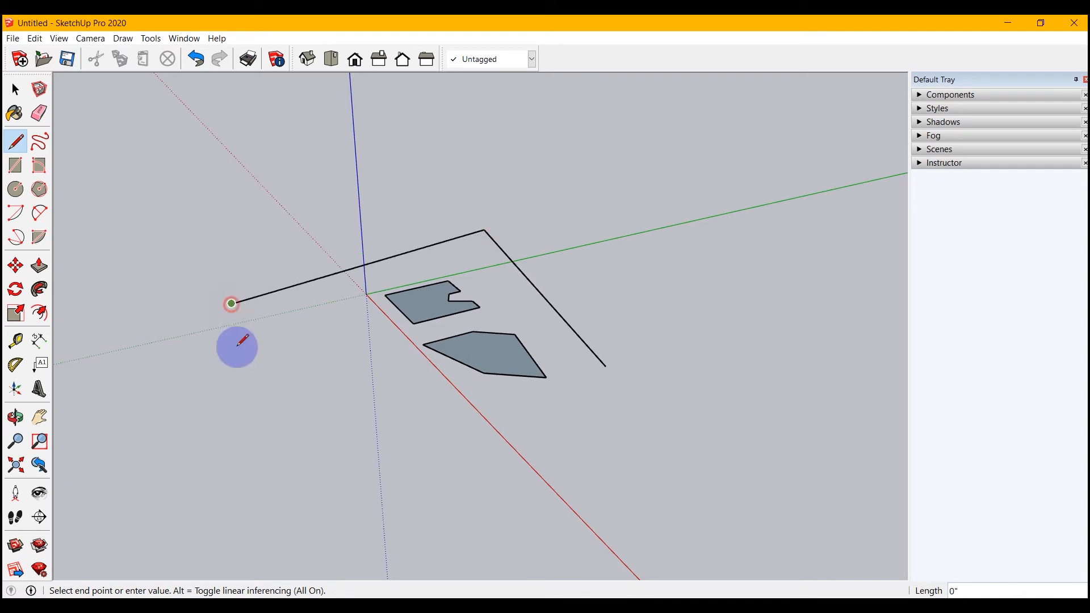
pyautogui.click(199, 490)
pyautogui.click(444, 552)
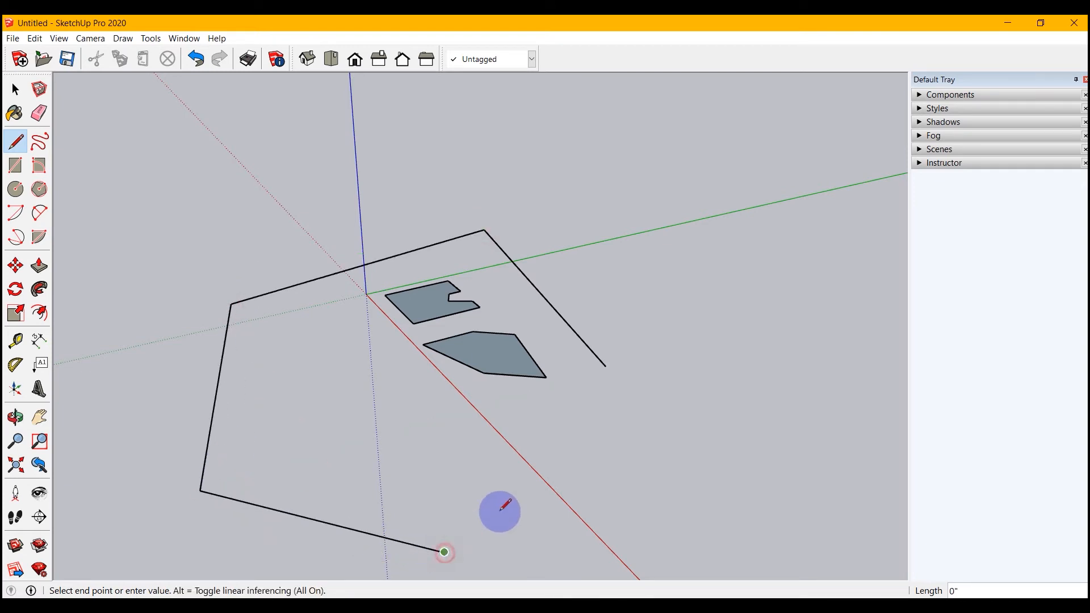
pyautogui.click(605, 366)
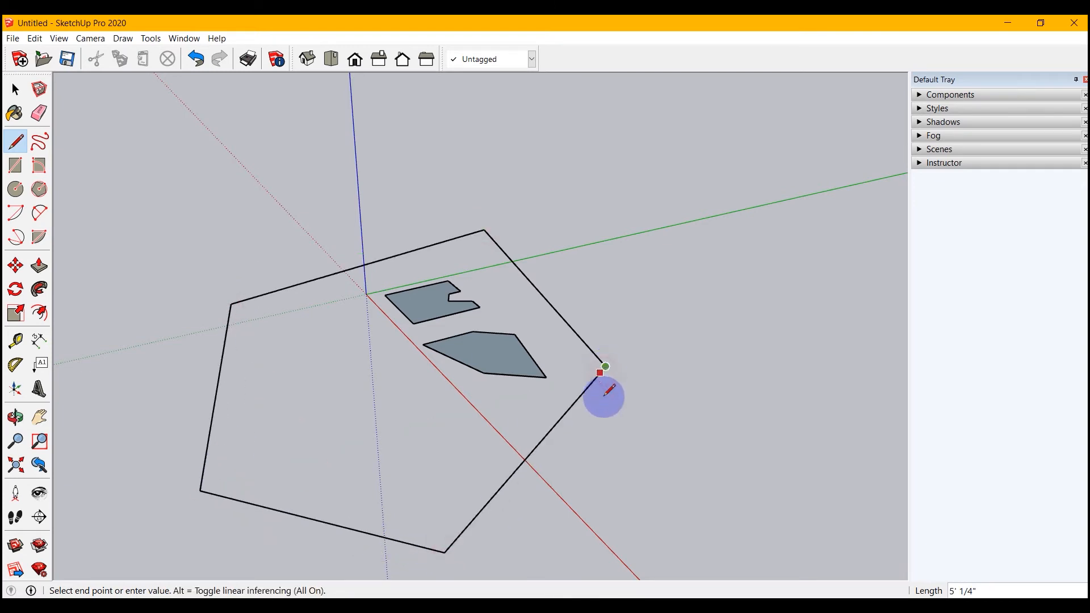
pyautogui.press('space')
pyautogui.moveTo(604, 397); pyautogui.dragTo(640, 477, button='middle')
pyautogui.press('space')
pyautogui.scroll(3, 664, 479)
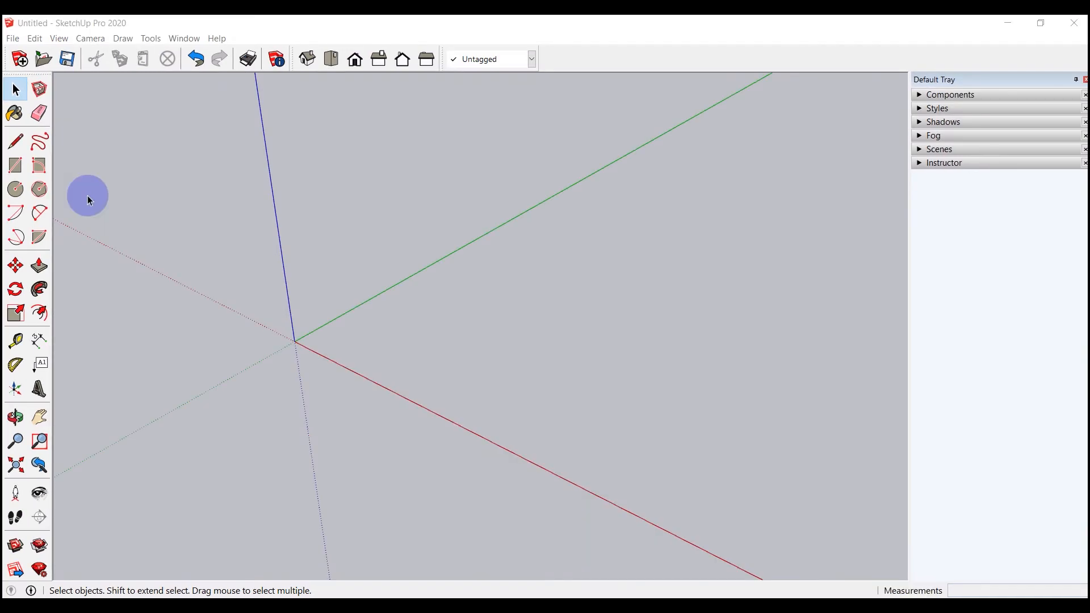
# Draw a rectangular ground face beside the origin, about 86' 10" along the red axis and 81' 5" along the green axis.
pyautogui.click(15, 141)
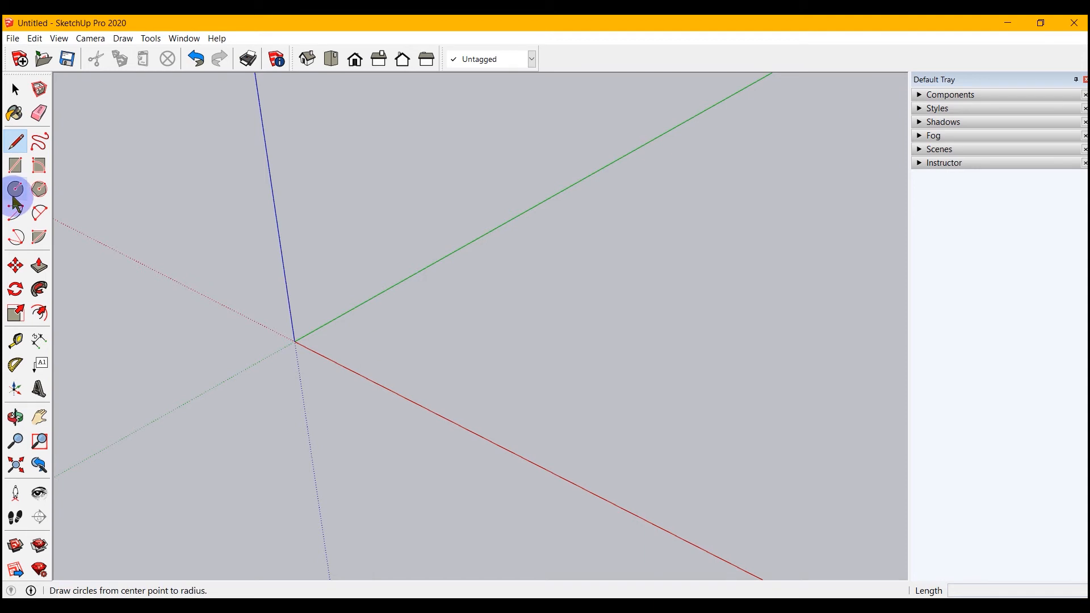
pyautogui.click(372, 346)
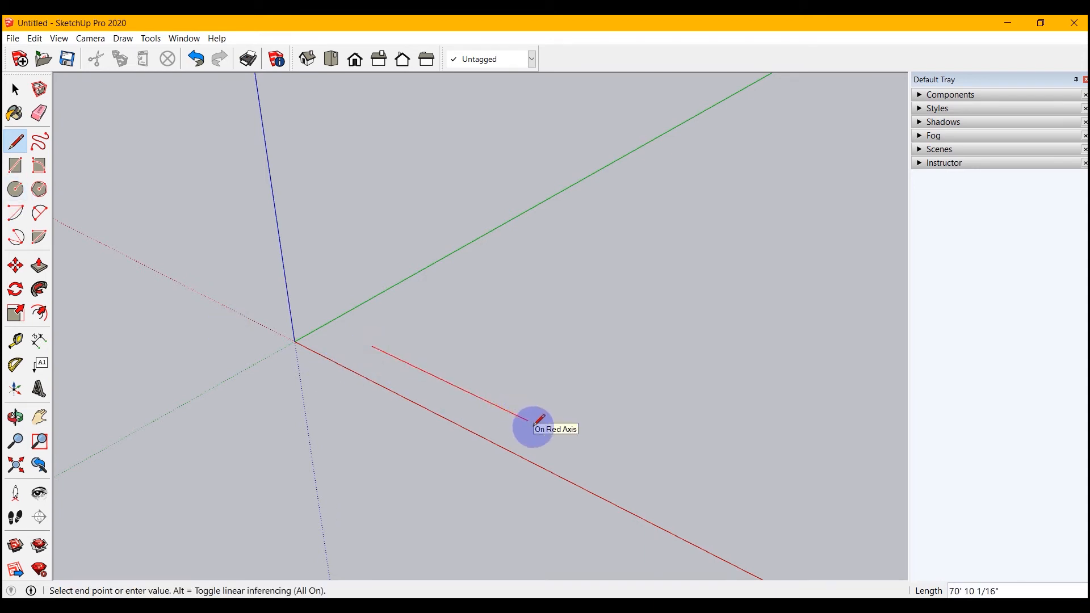
pyautogui.click(570, 440)
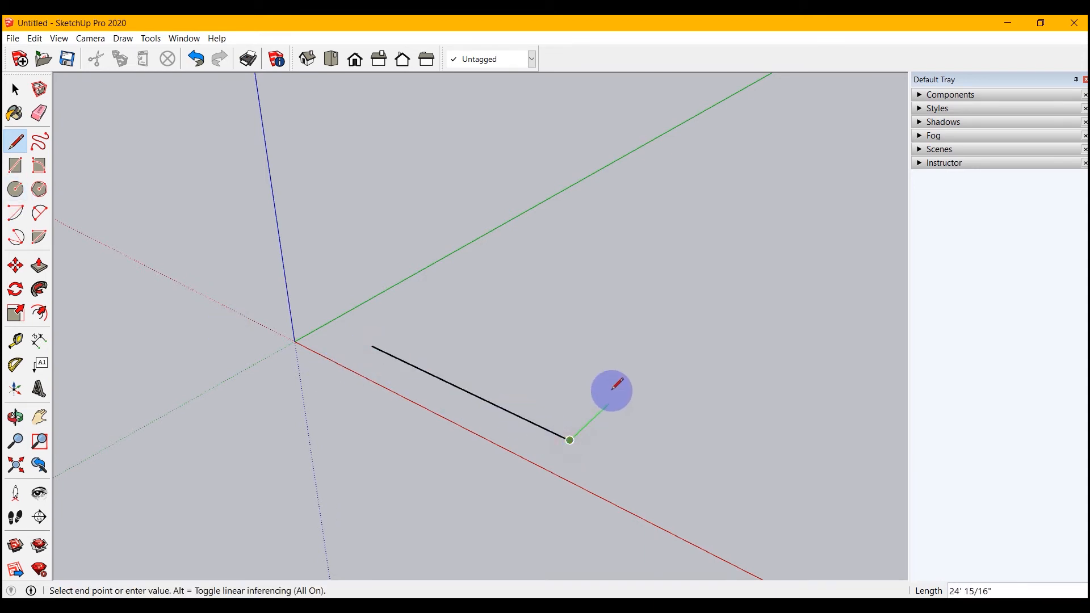
pyautogui.click(685, 330)
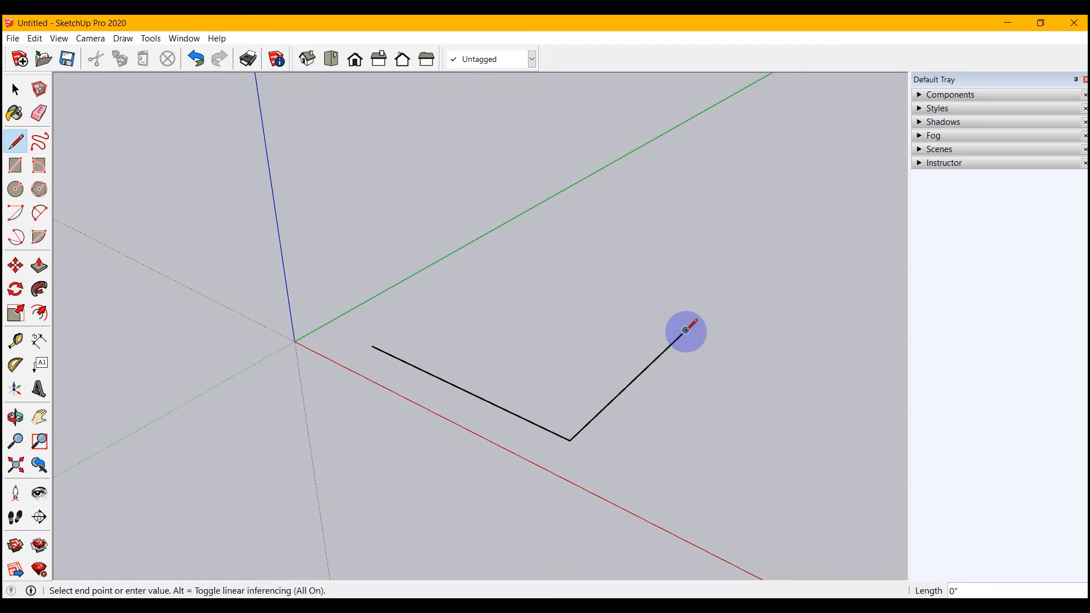
pyautogui.click(503, 264)
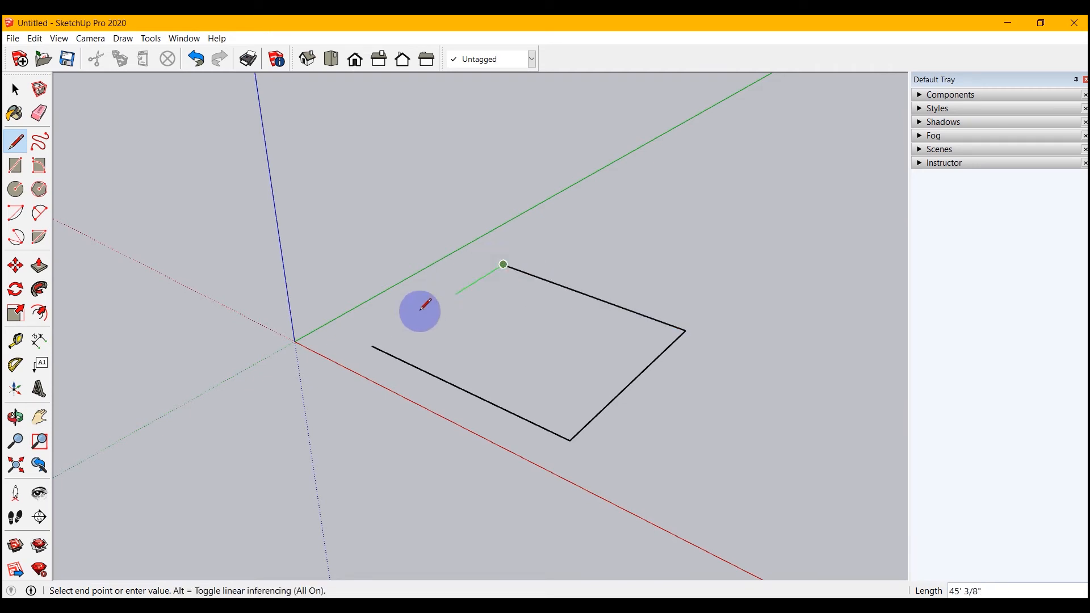
pyautogui.click(371, 346)
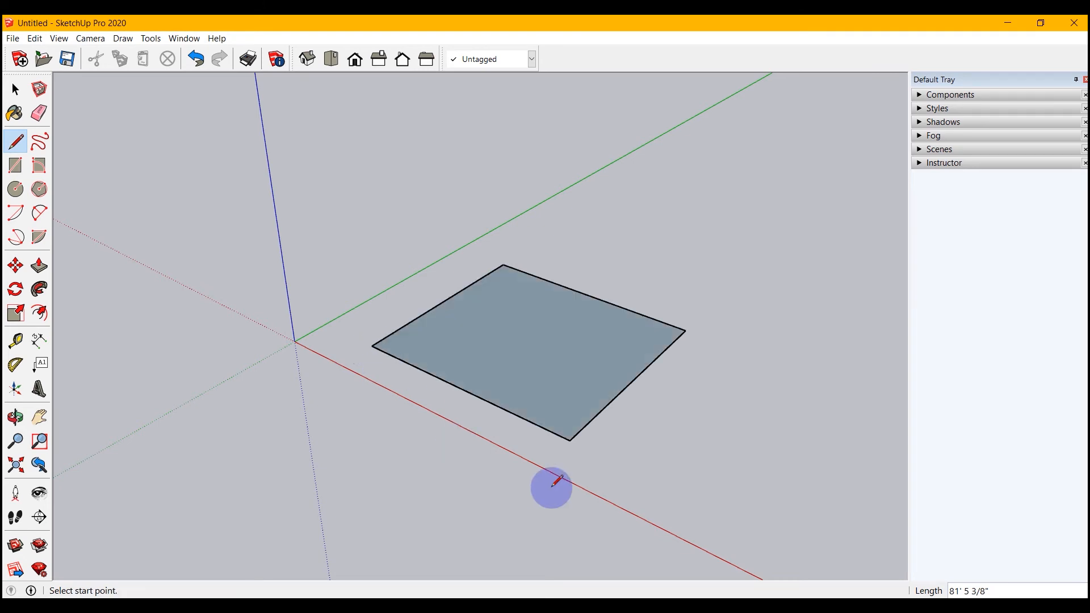
# Draw a vertical rectangular face about 47' 4" high on the ground face's edge nearest the red axis.
pyautogui.scroll(-2, 544, 474)
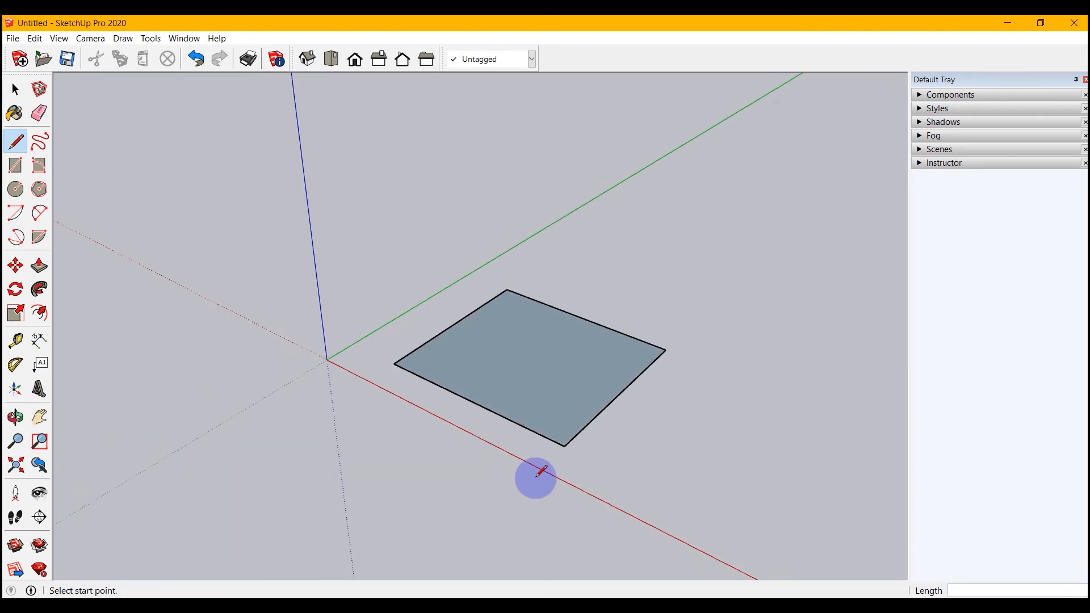
pyautogui.press('o')
pyautogui.moveTo(504, 493)
pyautogui.mouseDown()
pyautogui.moveTo(489, 479)
pyautogui.moveTo(506, 484)
pyautogui.mouseUp()
pyautogui.press('l')
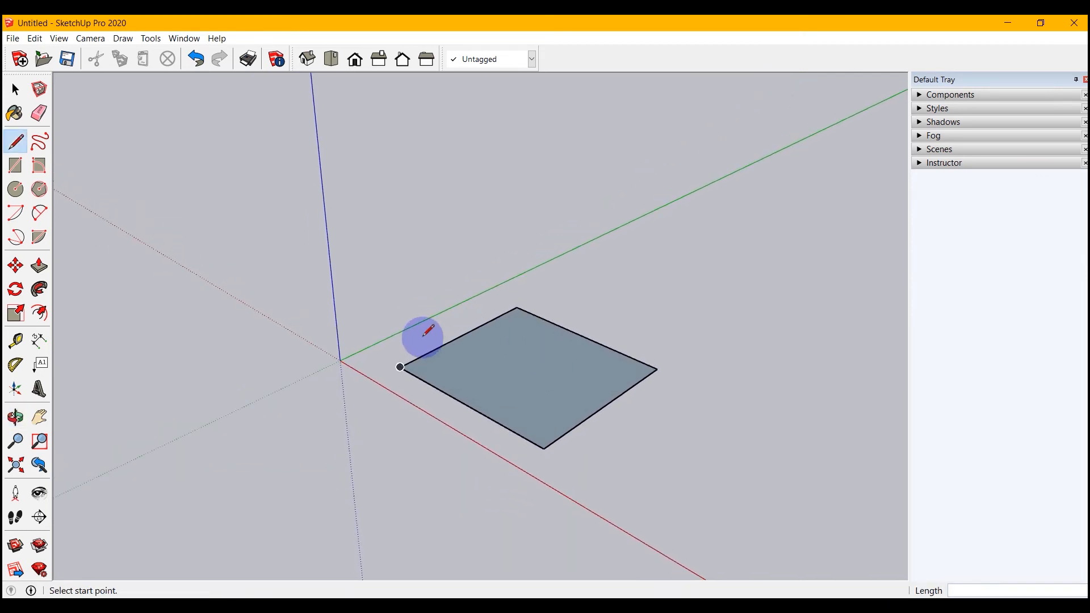
pyautogui.click(400, 366)
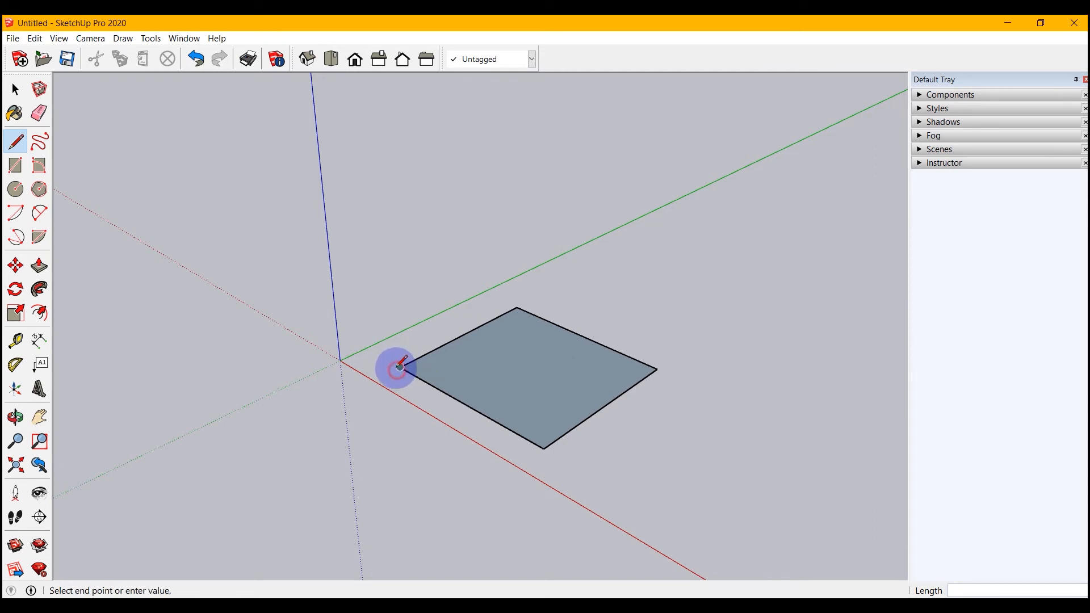
pyautogui.click(395, 274)
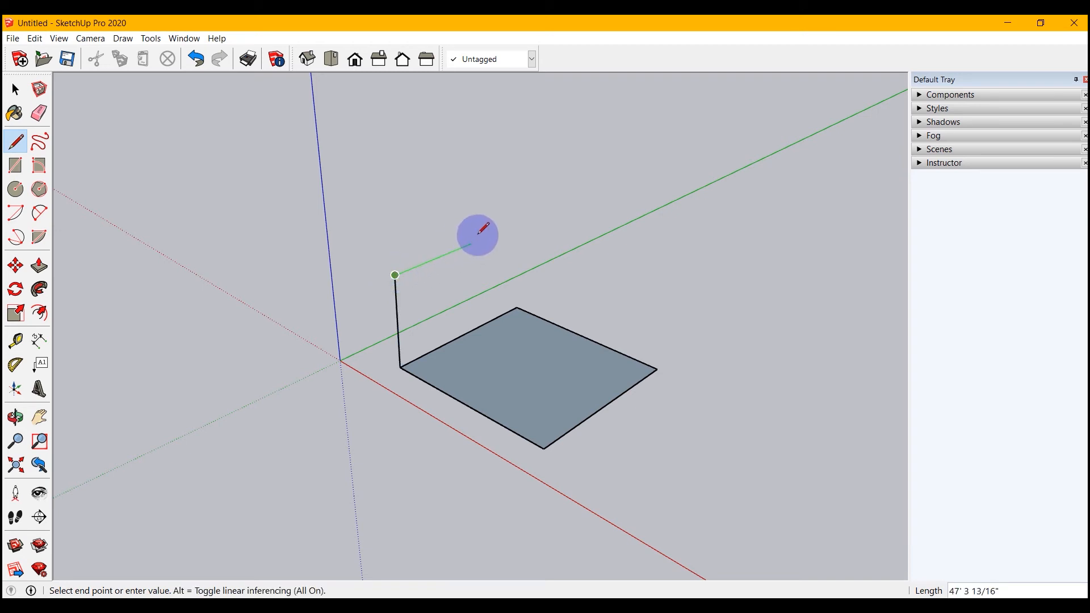
pyautogui.click(549, 347)
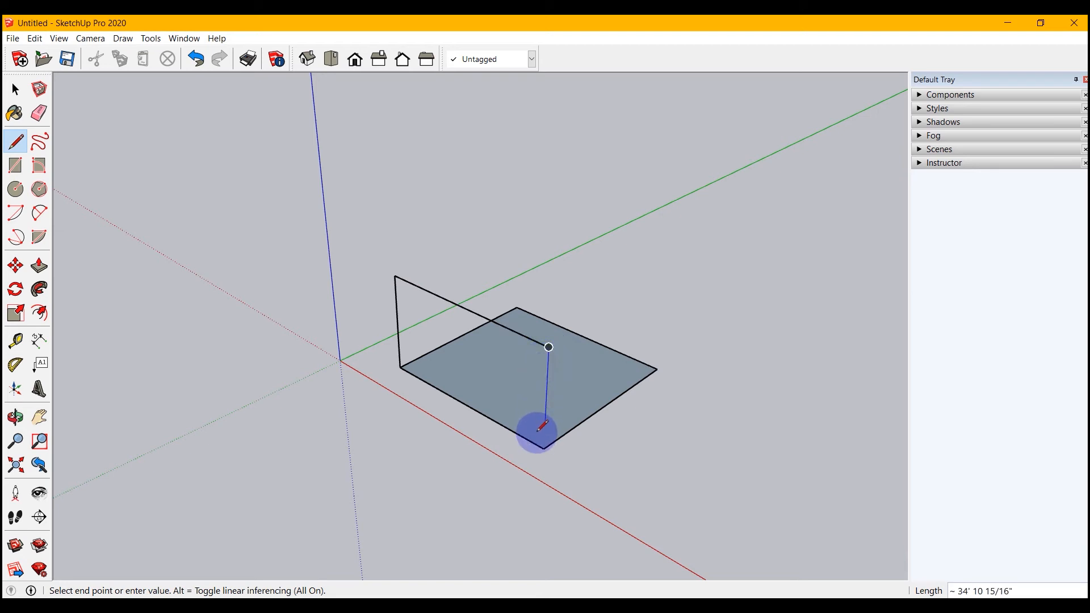
pyautogui.click(543, 448)
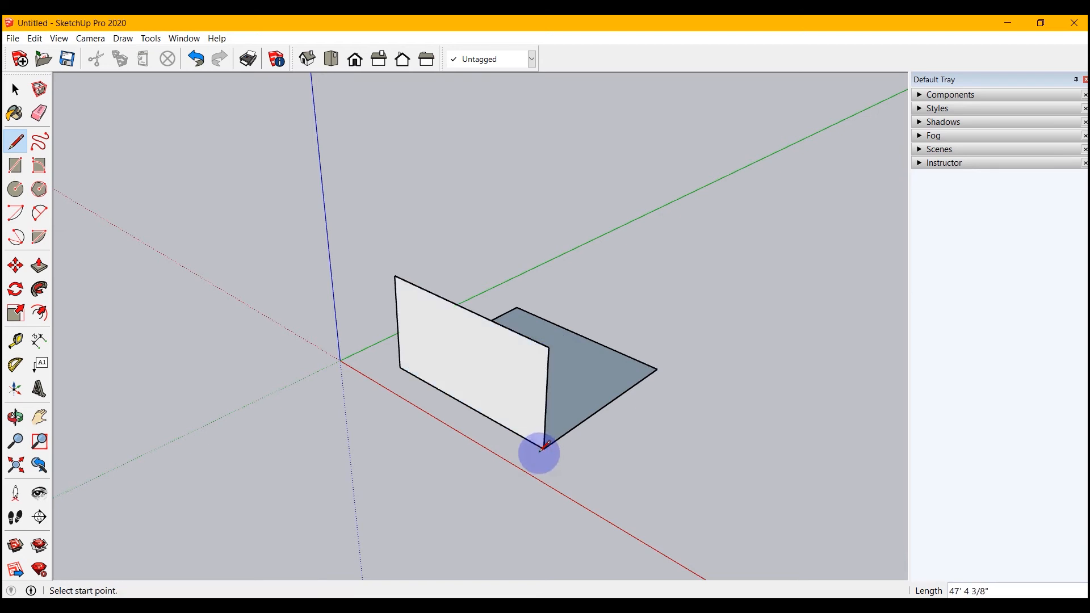
# Draw a second vertical face on the ground face's far edge parallel to the green axis, matching the first wall's height.
pyautogui.press('o')
pyautogui.moveTo(588, 476); pyautogui.dragTo(158, 463)
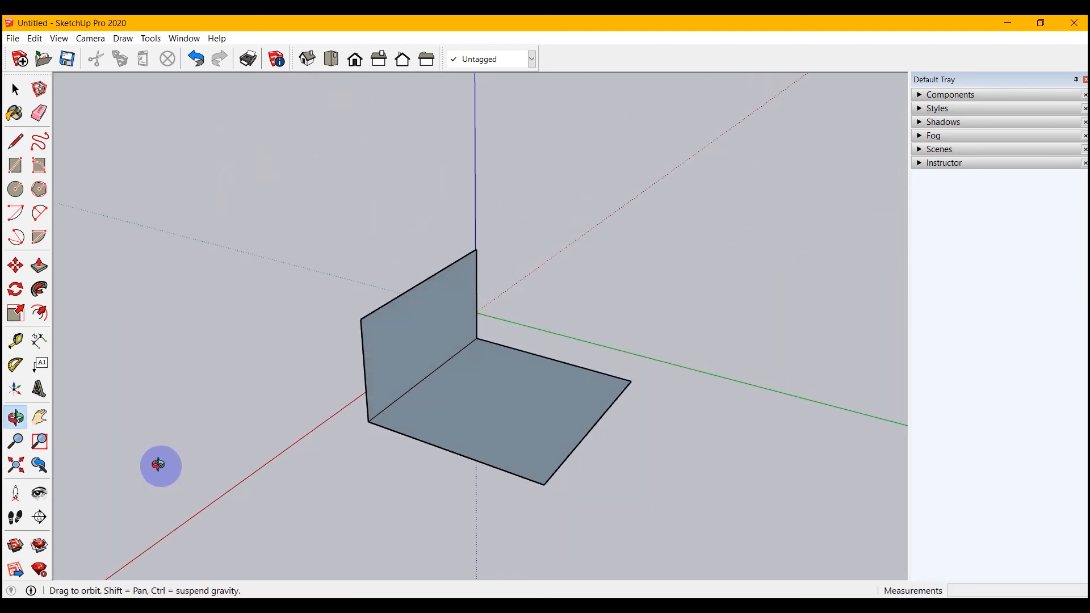
pyautogui.press('l')
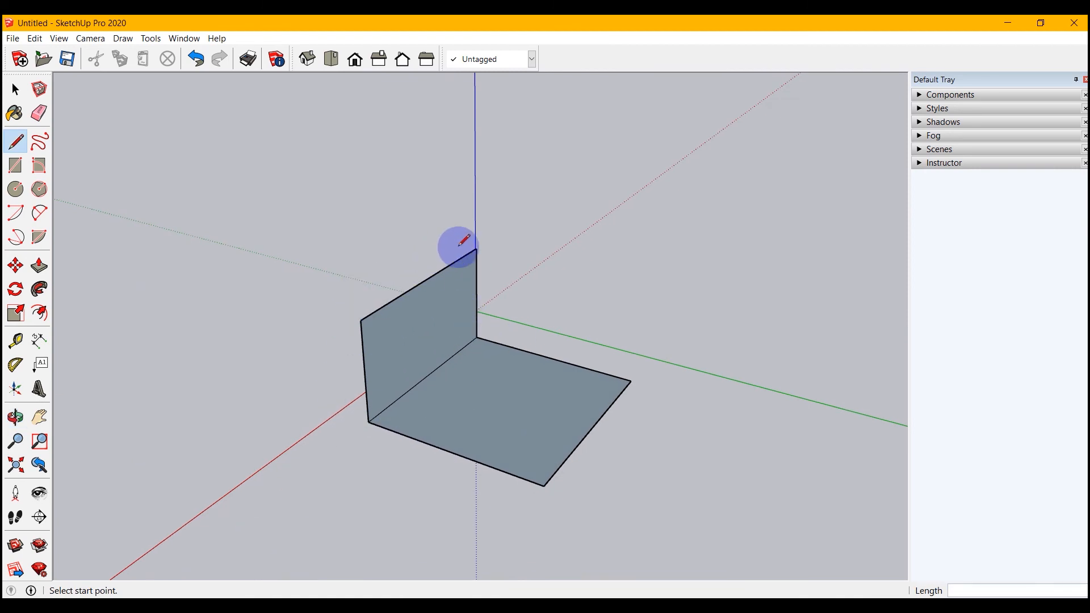
pyautogui.click(361, 320)
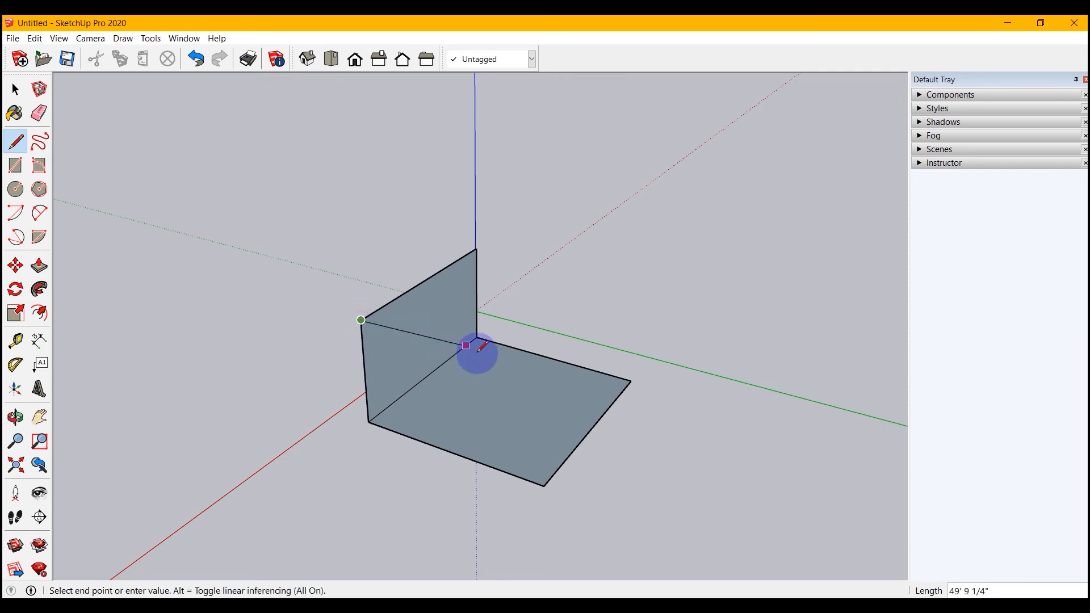
pyautogui.click(550, 375)
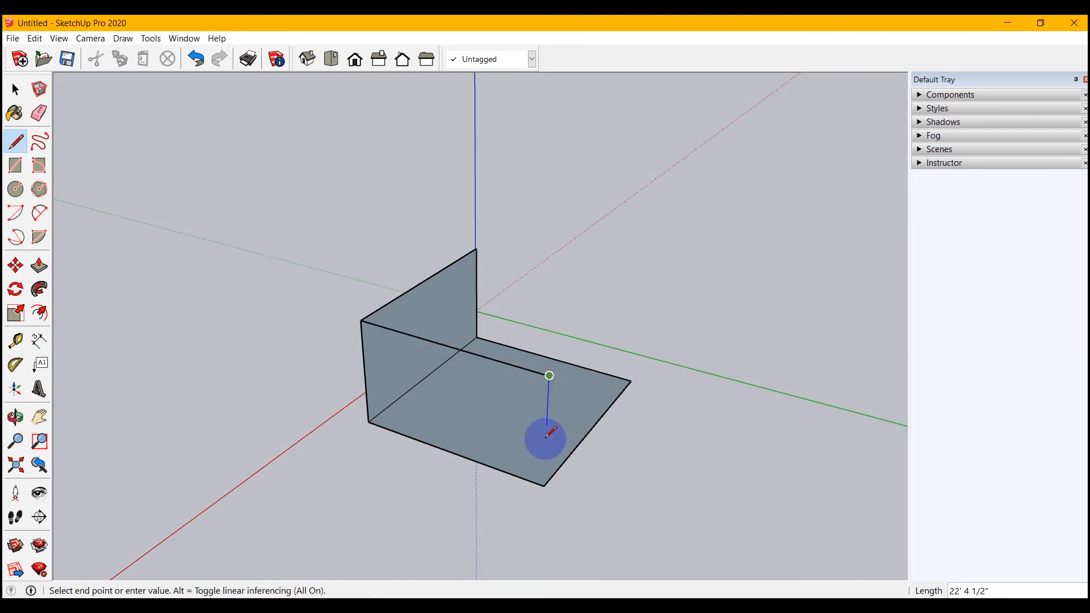
pyautogui.click(544, 486)
# Draw a third vertical face opposite the first, with a top edge about 86' 10" long parallel to the red axis.
pyautogui.press('o')
pyautogui.moveTo(603, 521); pyautogui.dragTo(138, 531)
pyautogui.press('l')
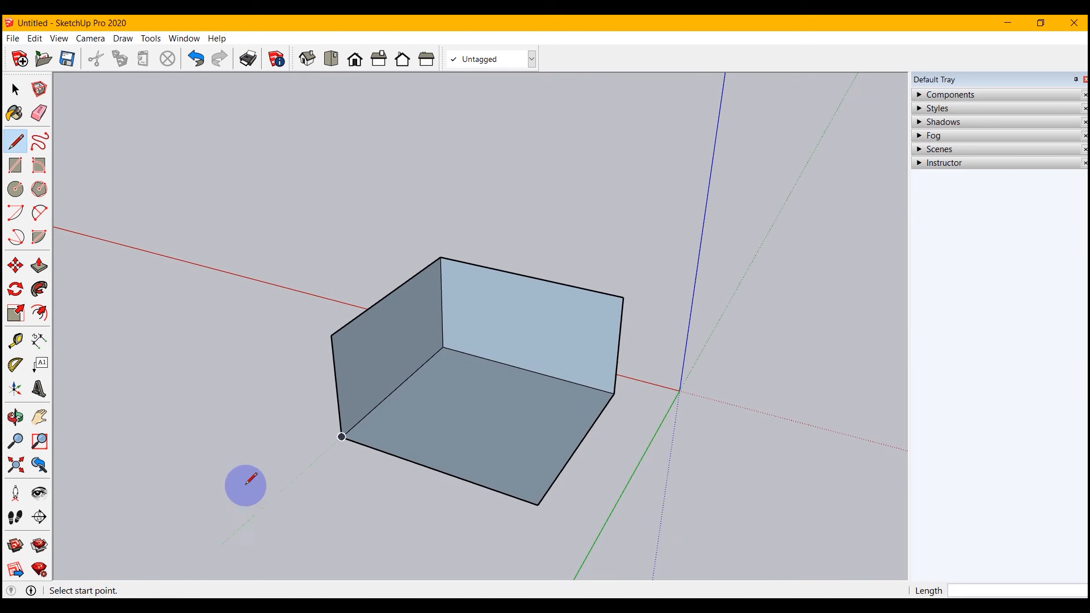
pyautogui.click(331, 335)
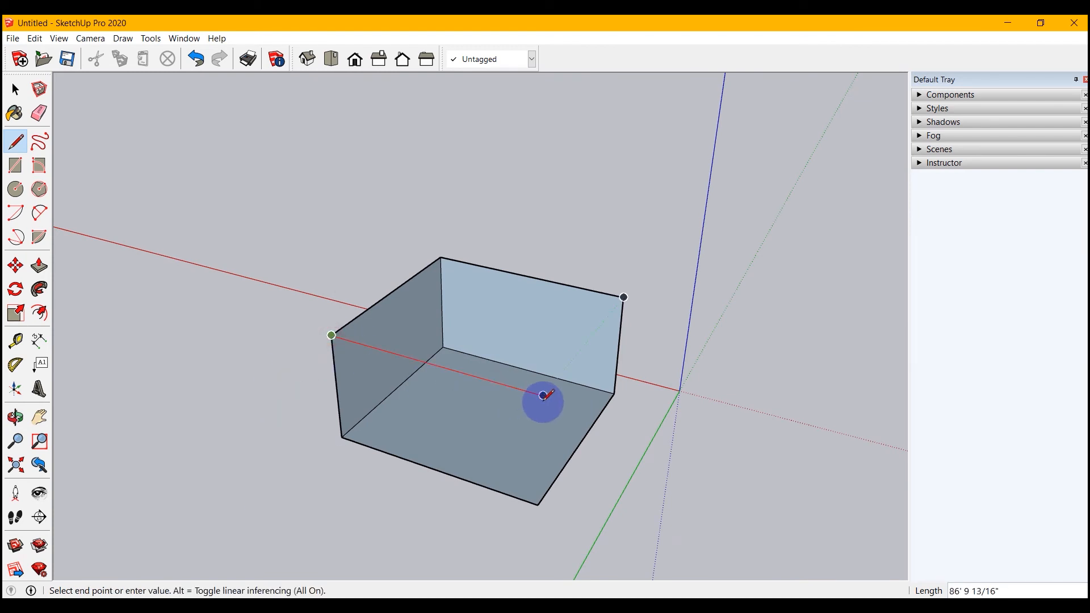
pyautogui.click(543, 395)
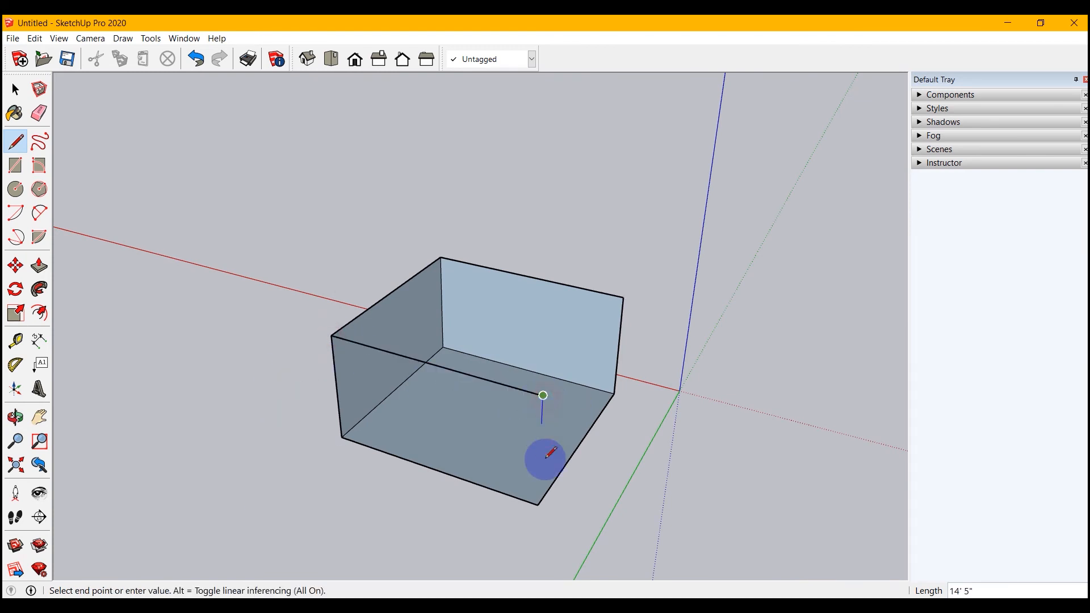
pyautogui.click(538, 504)
# Close the box's last side and top with an edge about 81' 5" long along the green axis between the open upper corners.
pyautogui.moveTo(572, 512); pyautogui.dragTo(219, 564, button='middle')
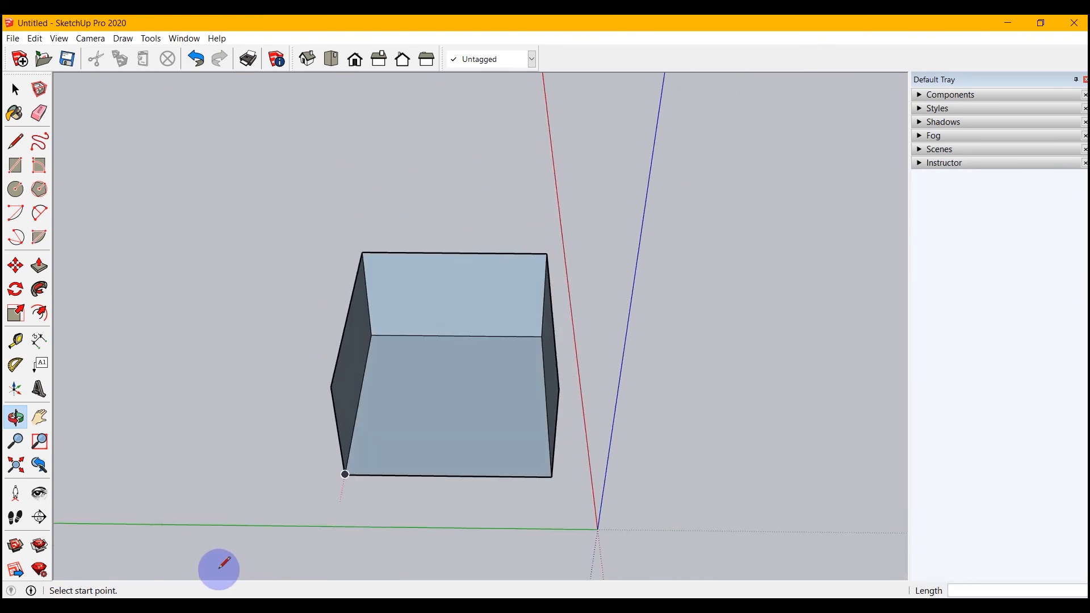
pyautogui.click(558, 388)
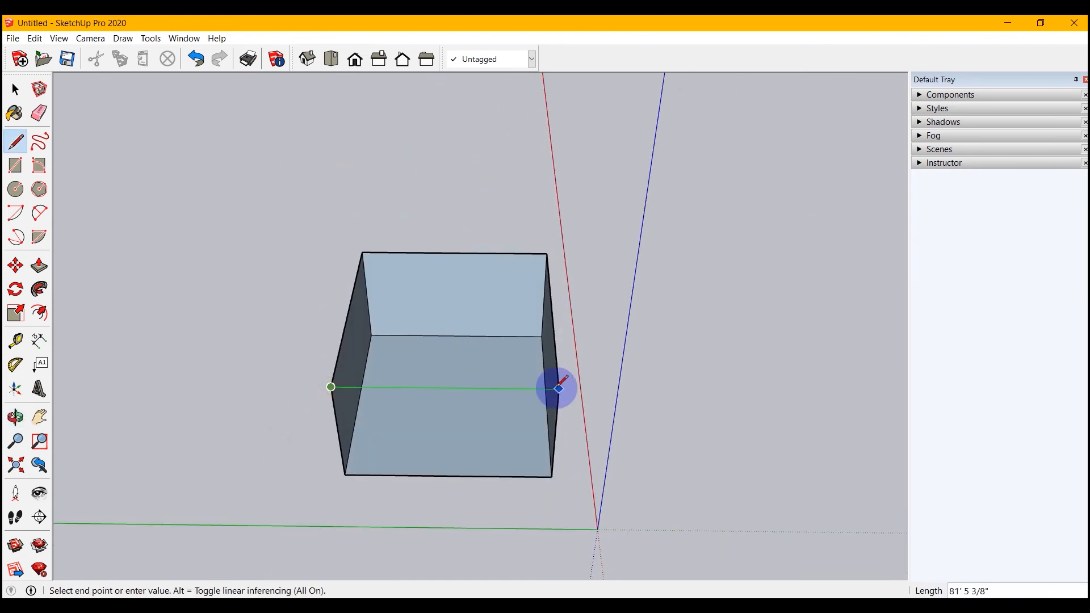
pyautogui.moveTo(280, 457); pyautogui.dragTo(760, 454, button='middle')
pyautogui.moveTo(296, 394)
pyautogui.mouseDown(button='middle')
pyautogui.moveTo(351, 428)
pyautogui.moveTo(686, 504)
pyautogui.moveTo(849, 460)
pyautogui.moveTo(651, 297)
pyautogui.moveTo(535, 465)
pyautogui.moveTo(644, 436)
pyautogui.moveTo(585, 252)
pyautogui.mouseUp(button='middle')
pyautogui.scroll(2, 580, 258)
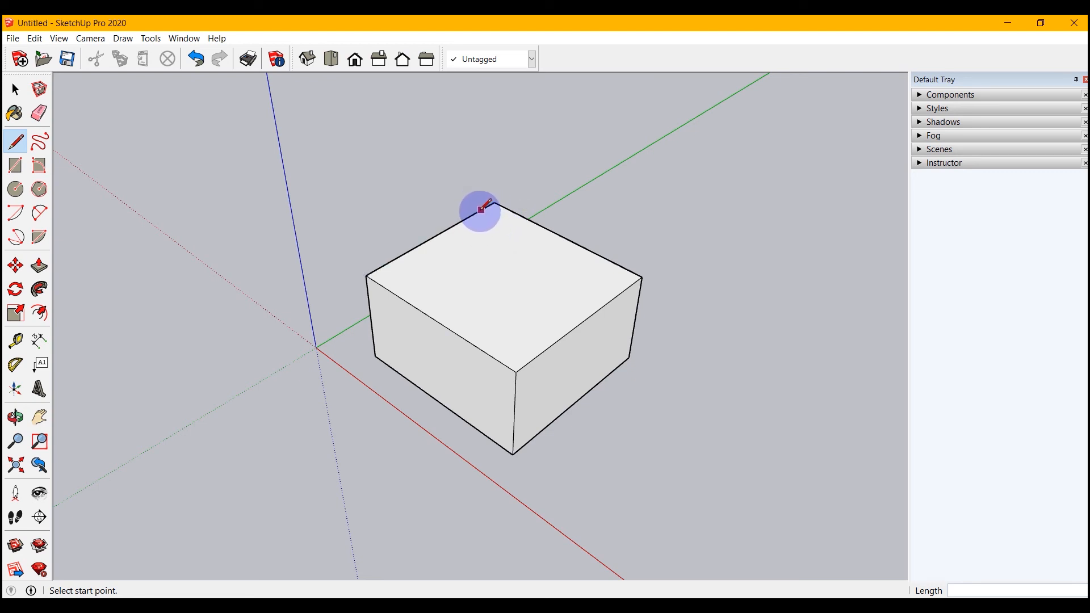
# Split the box's top face between edge midpoints with a line about 86' 10" long along the red axis and draw a vertical rectangular face on it.
pyautogui.click(434, 237)
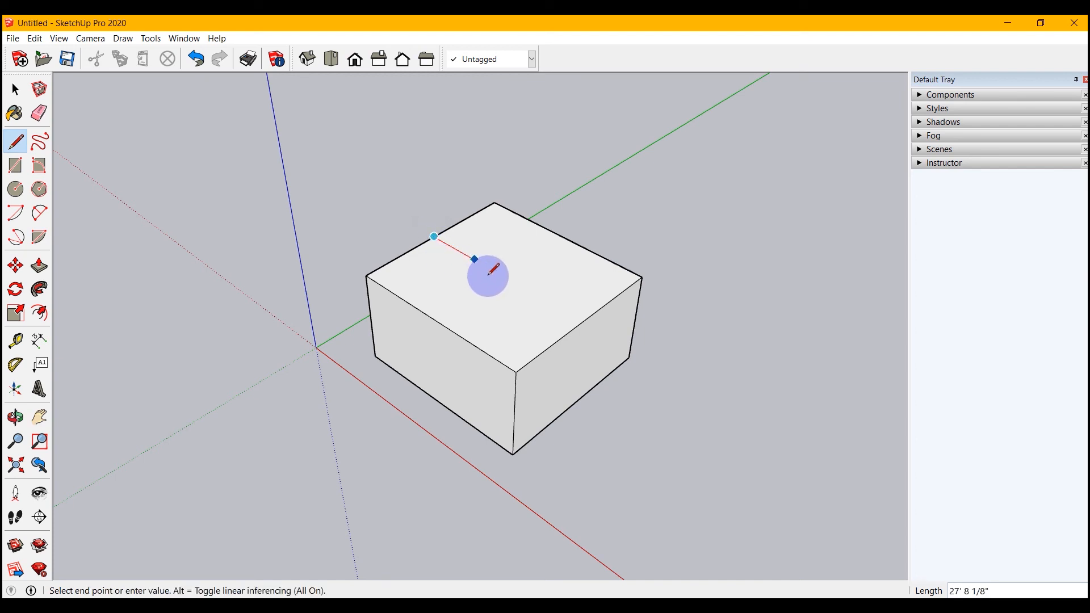
pyautogui.click(583, 321)
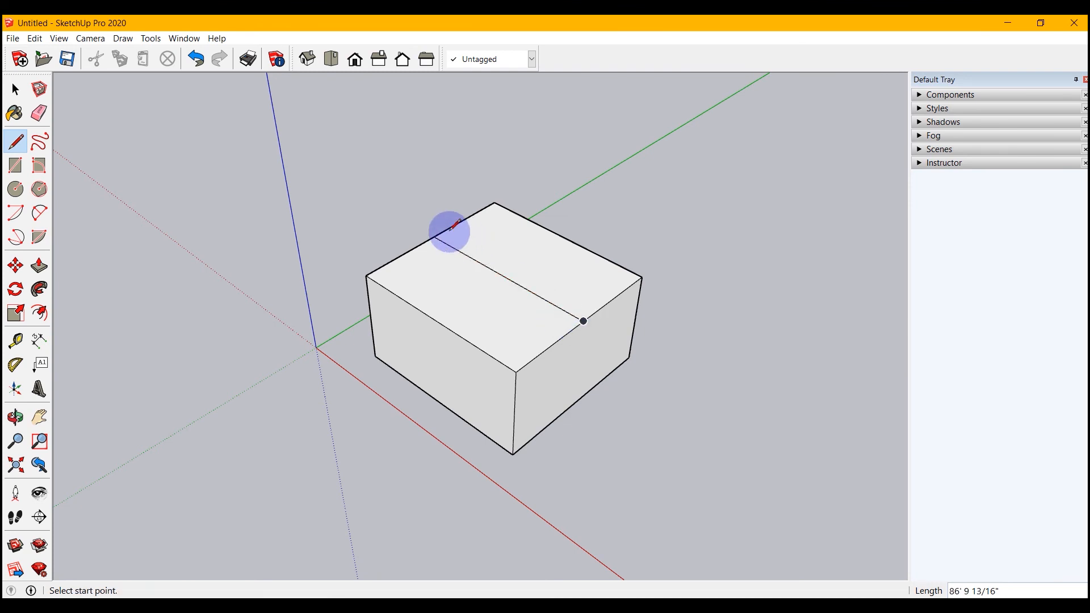
pyautogui.click(434, 236)
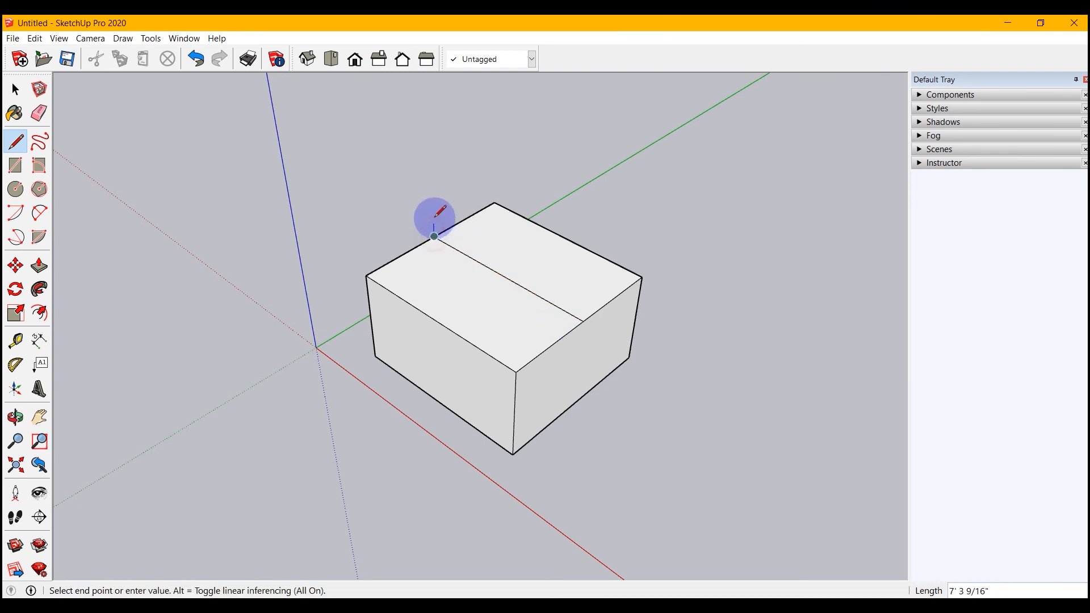
pyautogui.click(431, 169)
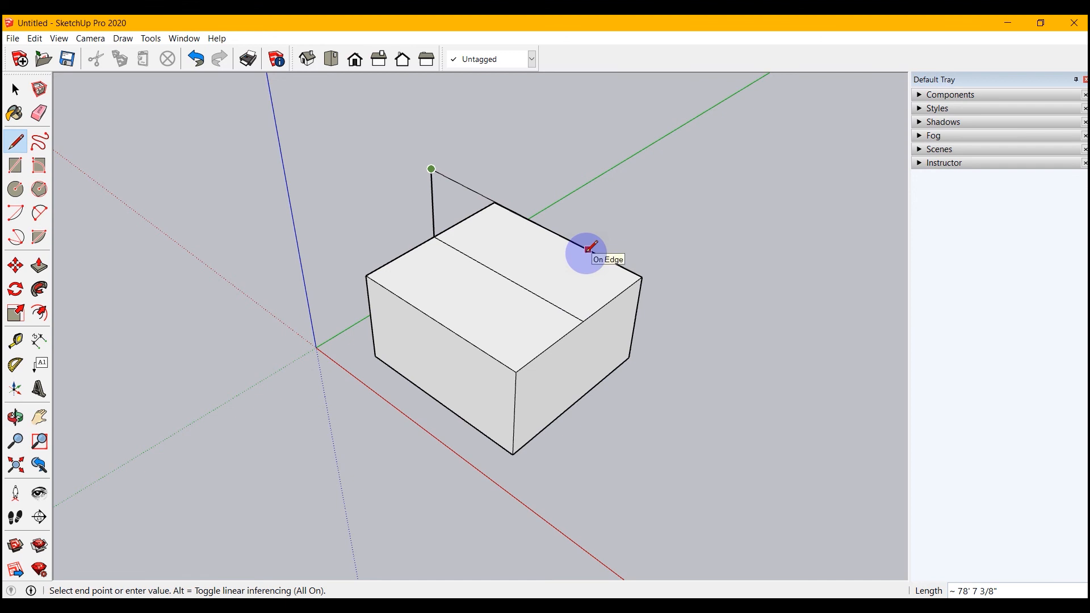
pyautogui.moveTo(584, 246)
pyautogui.mouseDown(button='middle')
pyautogui.moveTo(596, 275)
pyautogui.moveTo(515, 287)
pyautogui.moveTo(519, 278)
pyautogui.mouseUp(button='middle')
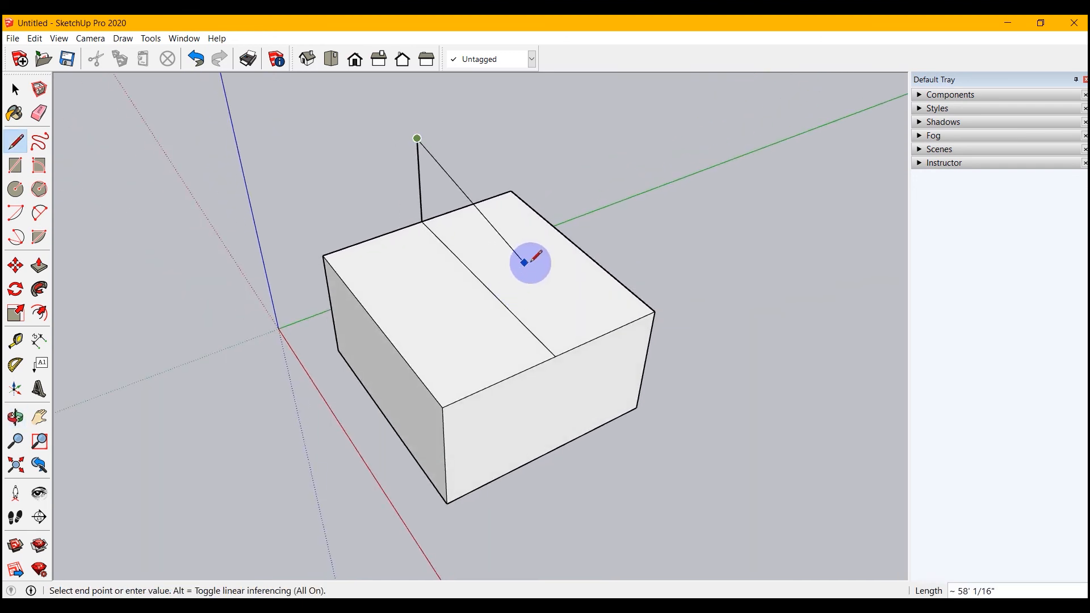
pyautogui.click(563, 267)
pyautogui.click(555, 356)
# Close one sloped roof face by drawing edges about 53' 10" long from both upper corners of the vertical face to the box's corners.
pyautogui.moveTo(657, 411)
pyautogui.mouseDown(button='middle')
pyautogui.moveTo(420, 433)
pyautogui.moveTo(263, 418)
pyautogui.moveTo(272, 386)
pyautogui.mouseUp(button='middle')
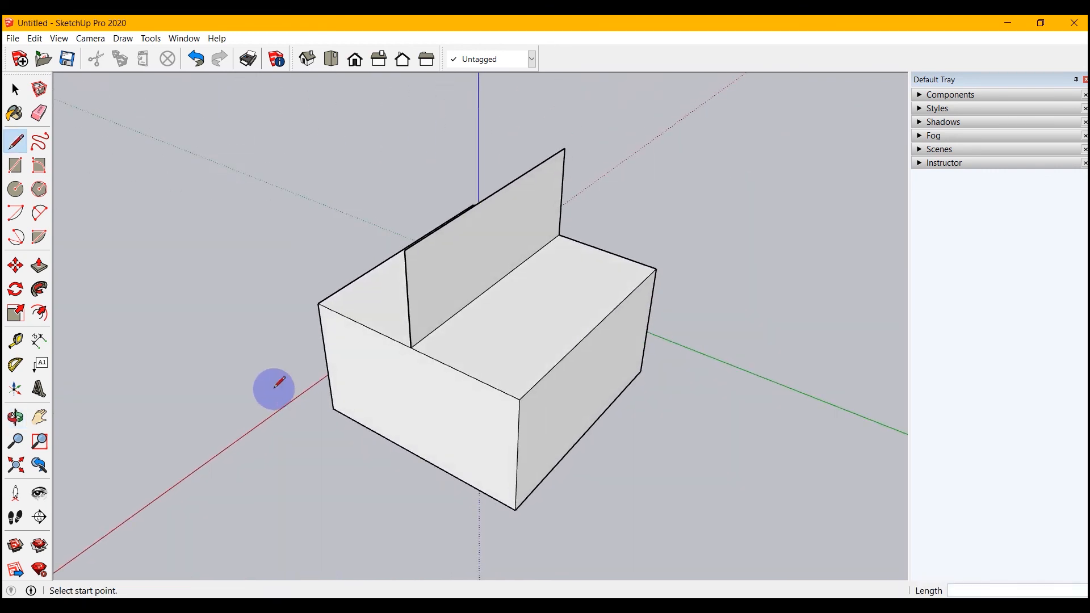
pyautogui.click(565, 147)
pyautogui.click(656, 269)
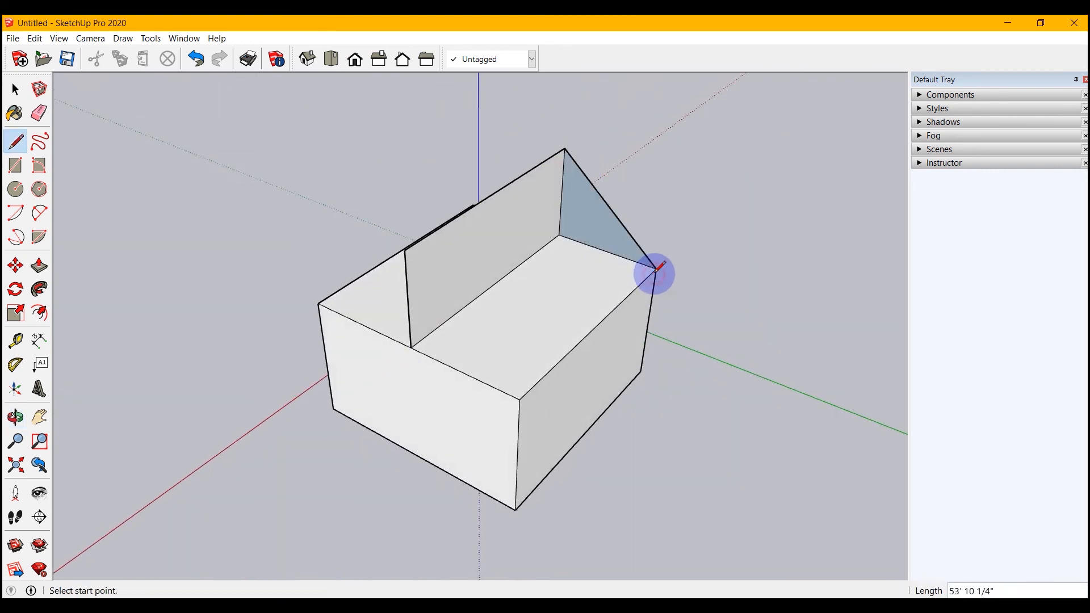
pyautogui.click(402, 251)
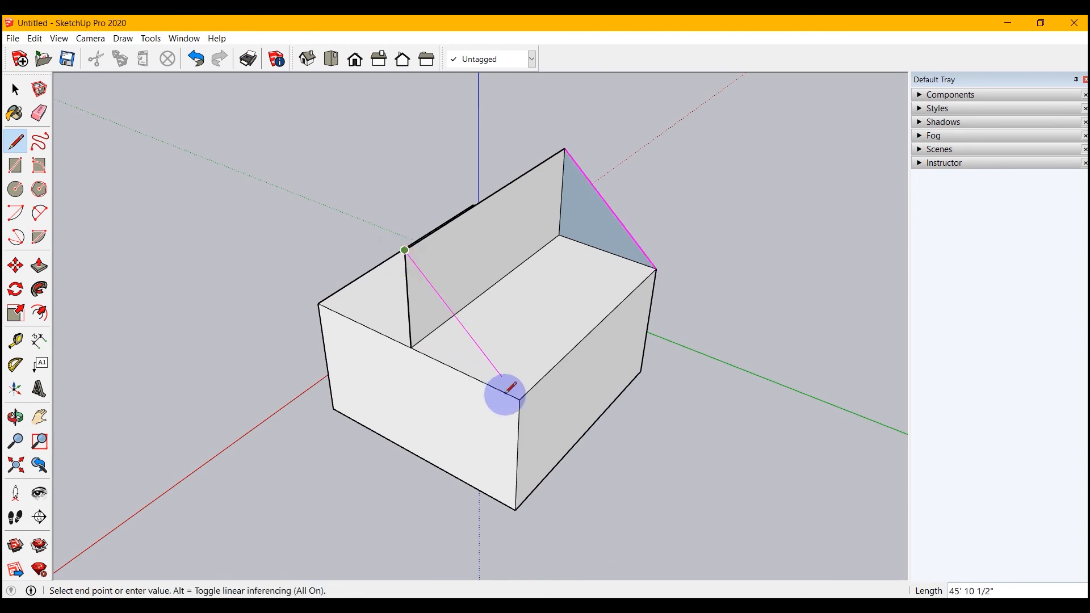
pyautogui.click(519, 399)
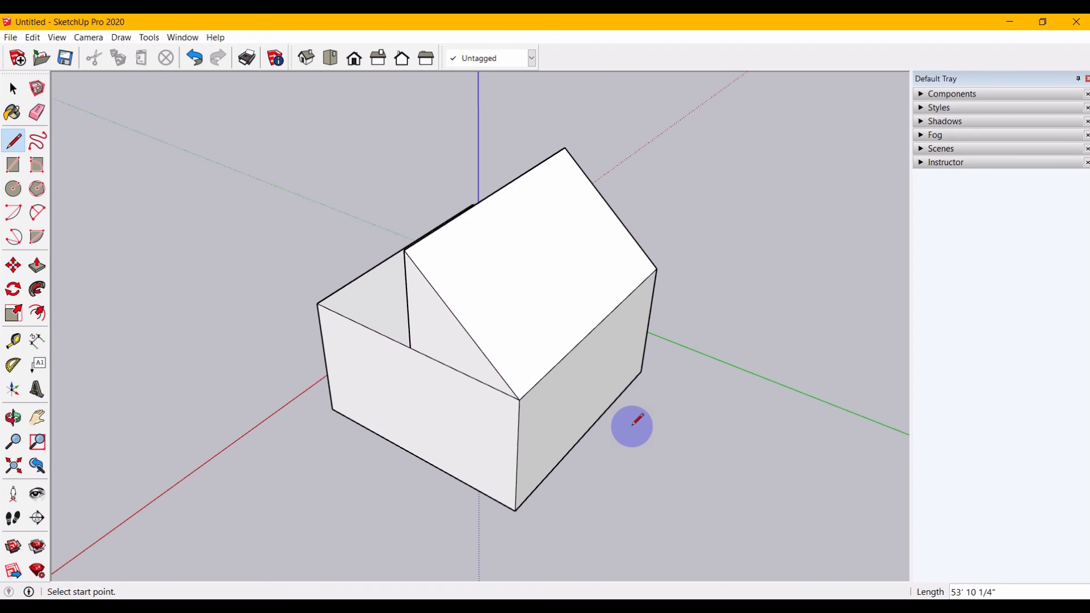
# Draw a closed rectangle on the sloped roof face, with a side about 26' 6" long running down the slope.
pyautogui.click(550, 213)
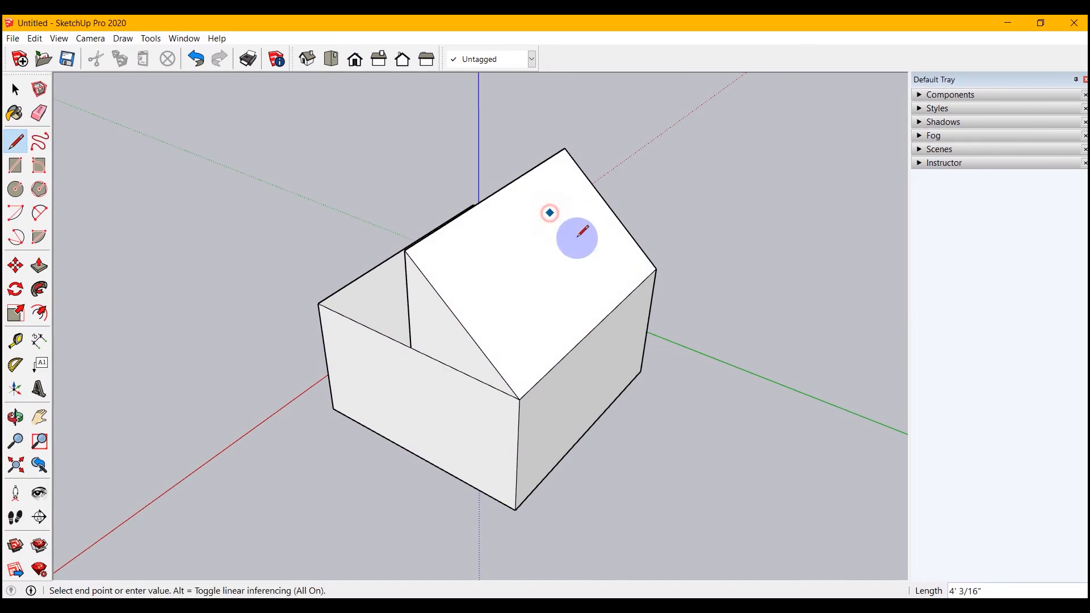
pyautogui.click(597, 276)
pyautogui.click(557, 312)
pyautogui.click(505, 244)
pyautogui.click(549, 213)
pyautogui.moveTo(672, 354); pyautogui.dragTo(825, 430, button='middle')
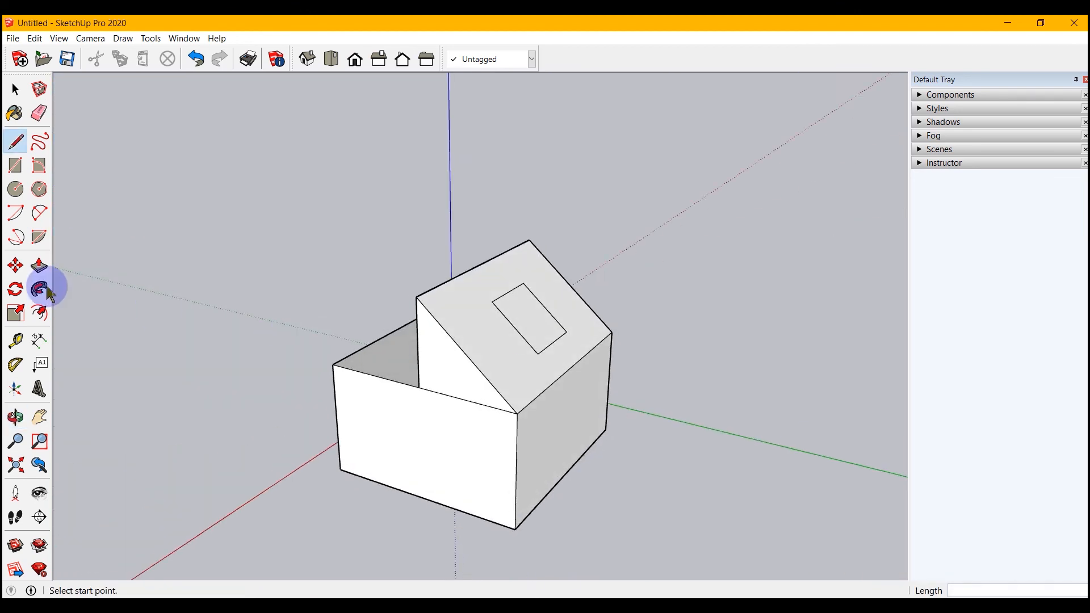
pyautogui.moveTo(163, 318); pyautogui.dragTo(528, 432, button='middle')
pyautogui.click(15, 91)
pyautogui.moveTo(392, 466); pyautogui.dragTo(244, 504, button='middle')
pyautogui.press('l')
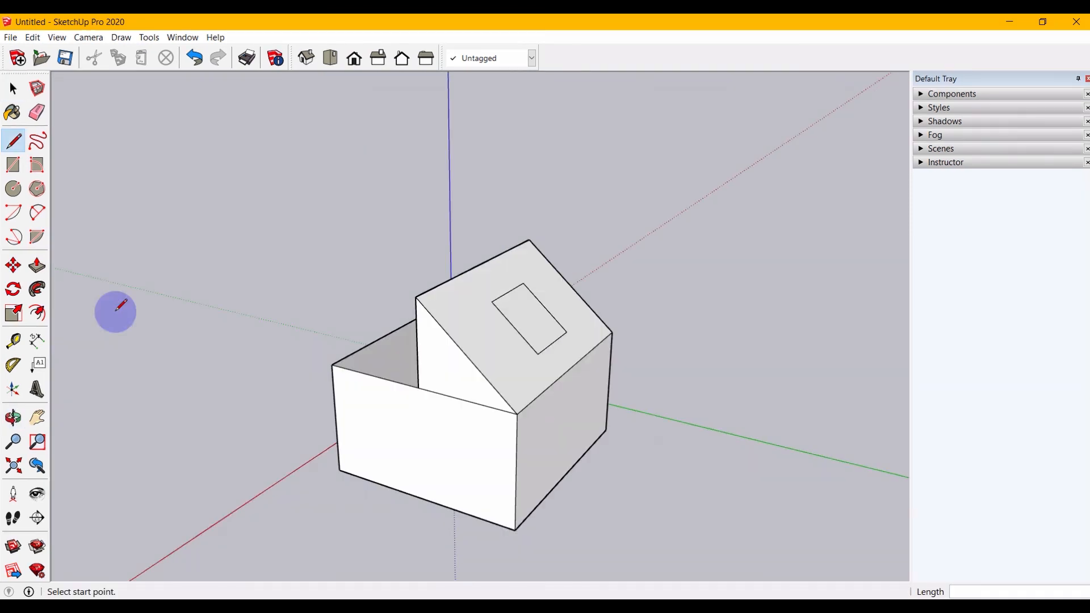